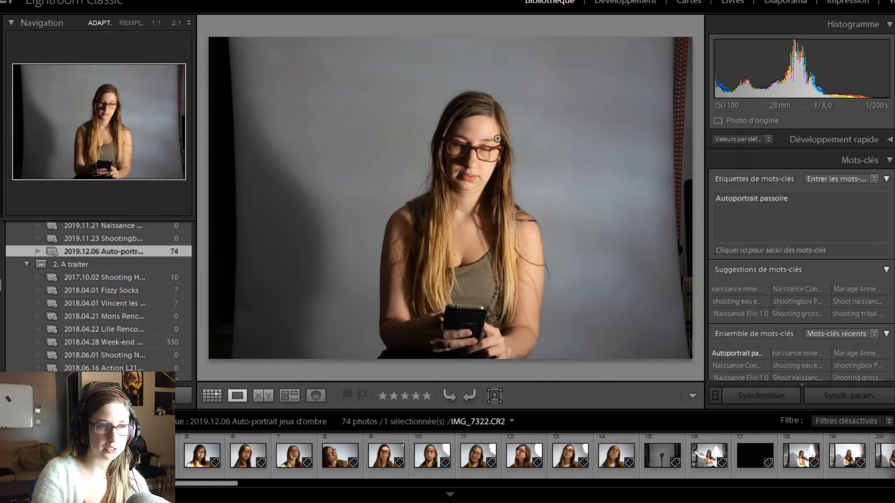
Reject IMG_7322 and review the following portraits up to IMG_7331.
{"action": "key", "text": "x"}
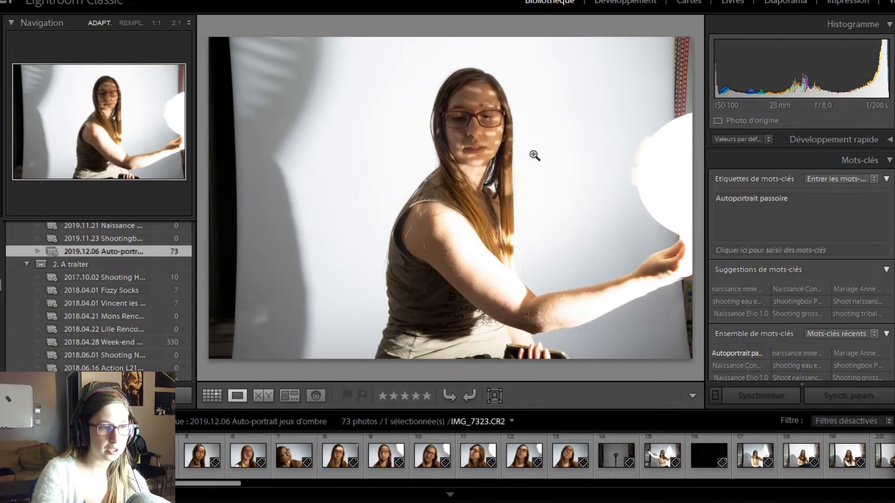
{"action": "left_click", "coordinate": [503, 110]}
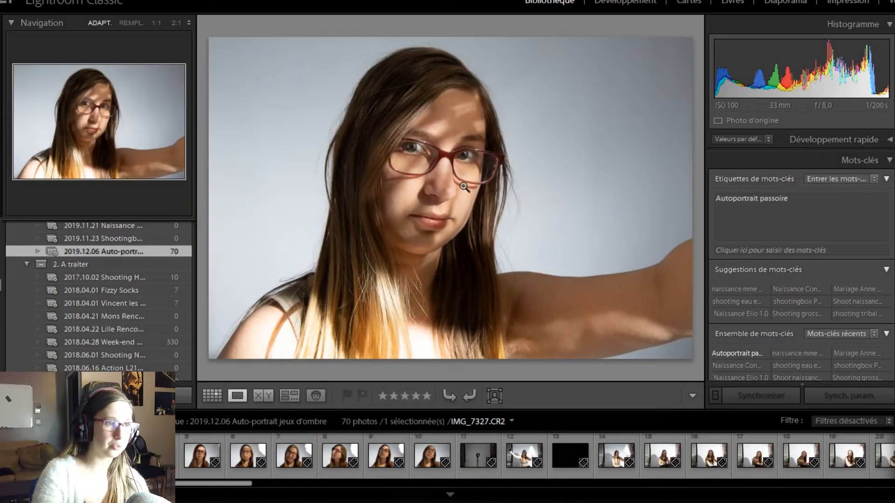
{"action": "key", "text": "Right"}
{"action": "key", "text": "Right"}
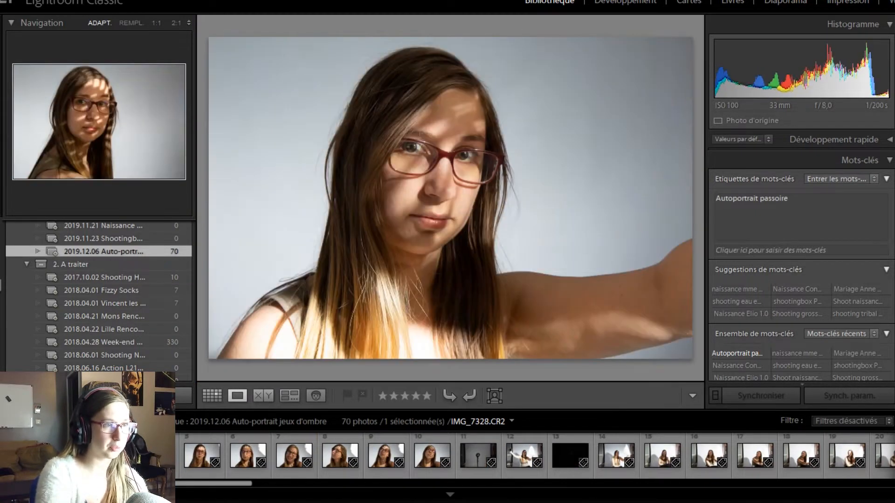
{"action": "key", "text": "Right"}
{"action": "key", "text": "Right"}
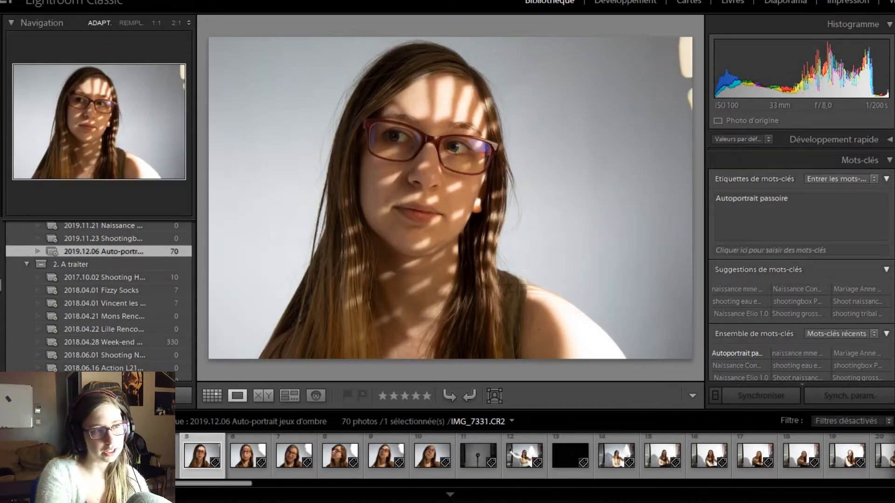
{"action": "key", "text": "Right"}
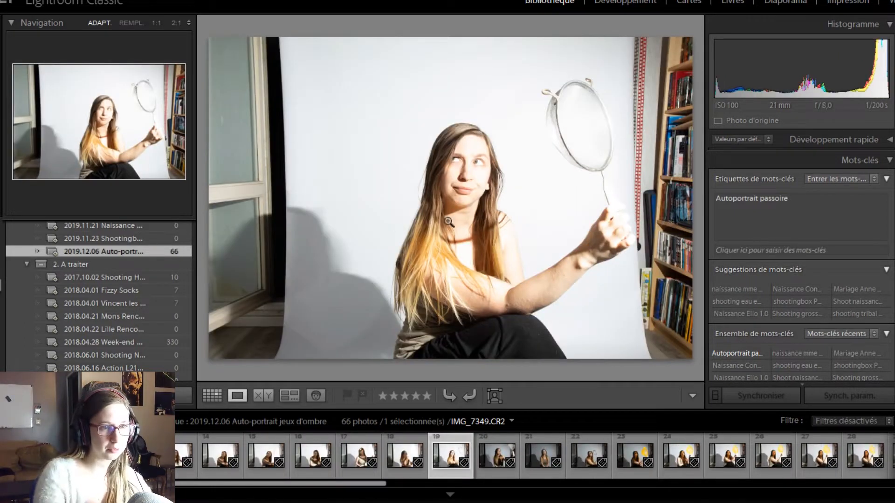
Check the sharpness of the face in IMG_7349 and IMG_7350, magnifying to 1:1.
{"action": "left_click", "coordinate": [489, 164]}
{"action": "left_click", "coordinate": [489, 165]}
{"action": "key", "text": "Right"}
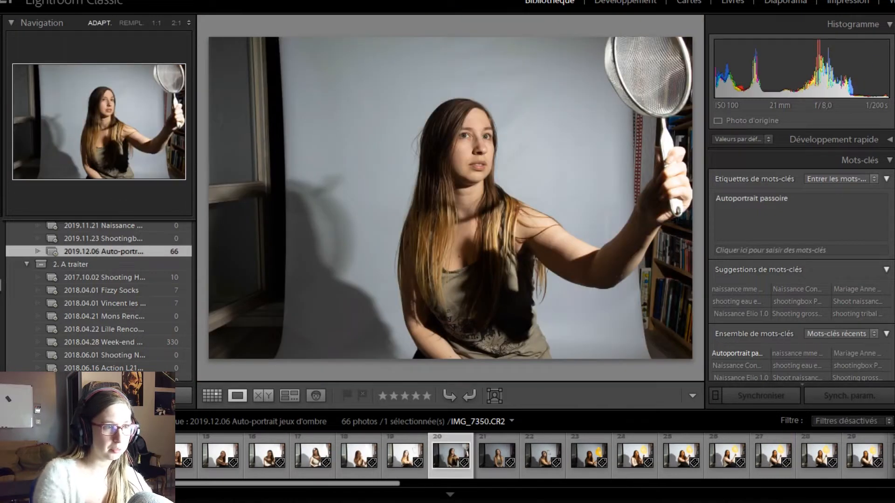
{"action": "left_click", "coordinate": [491, 237]}
{"action": "left_click_drag", "start_coordinate": [492, 237], "coordinate": [496, 174]}
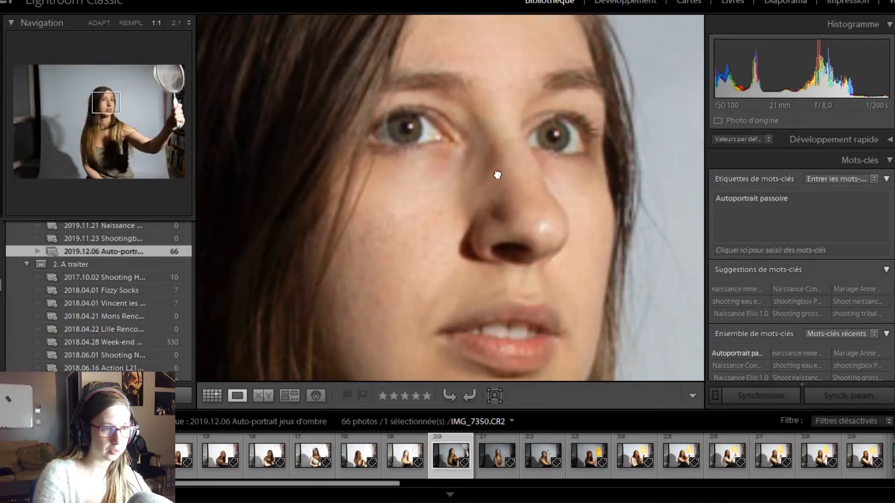
{"action": "left_click", "coordinate": [464, 264]}
{"action": "key", "text": "Right"}
{"action": "key", "text": "Right"}
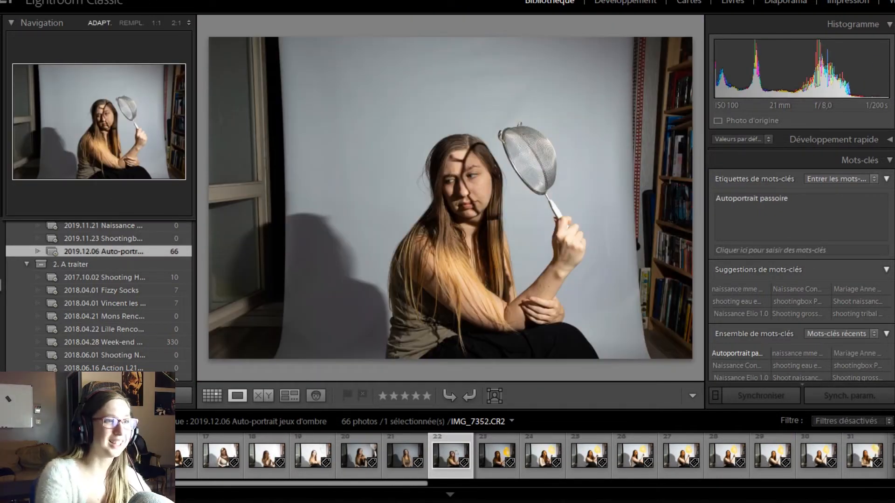
Examine the shadows and sharpness on the face in IMG_7352 at 1:1, continuing to IMG_7353.
{"action": "left_click", "coordinate": [462, 170]}
{"action": "left_click_drag", "start_coordinate": [508, 278], "coordinate": [579, 150]}
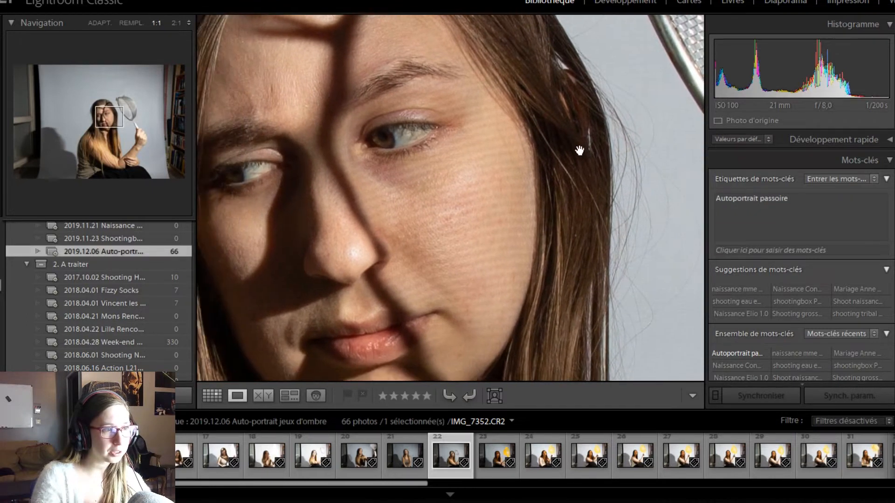
{"action": "left_click_drag", "start_coordinate": [397, 229], "coordinate": [437, 228]}
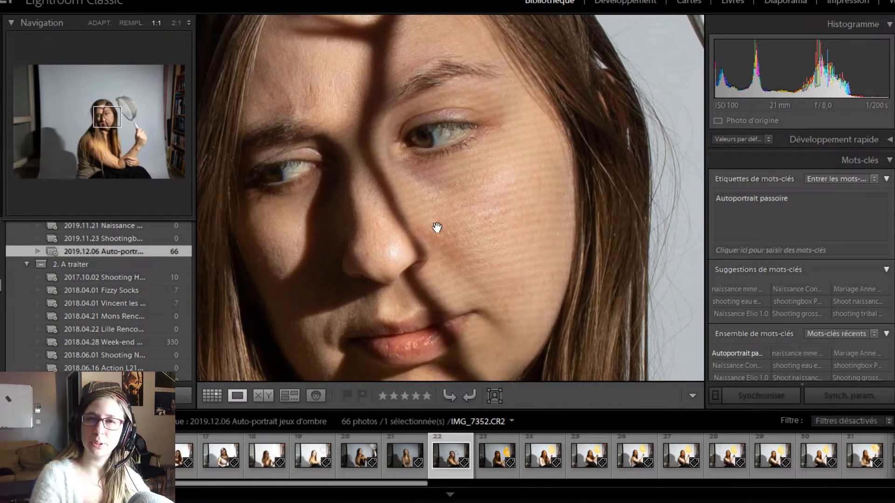
{"action": "left_click", "coordinate": [523, 154]}
{"action": "left_click", "coordinate": [536, 135]}
{"action": "key", "text": "Right"}
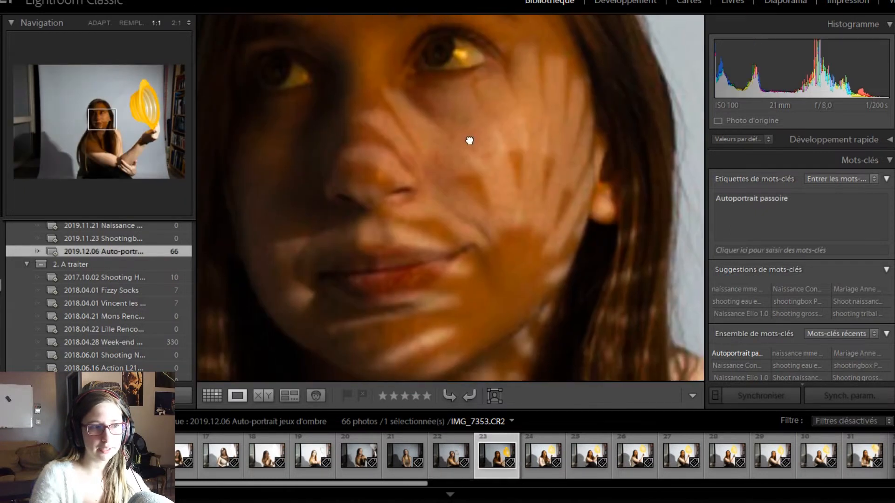
Check IMG_7354 at 1:1 and convert IMG_7355 to black and white.
{"action": "left_click", "coordinate": [539, 453]}
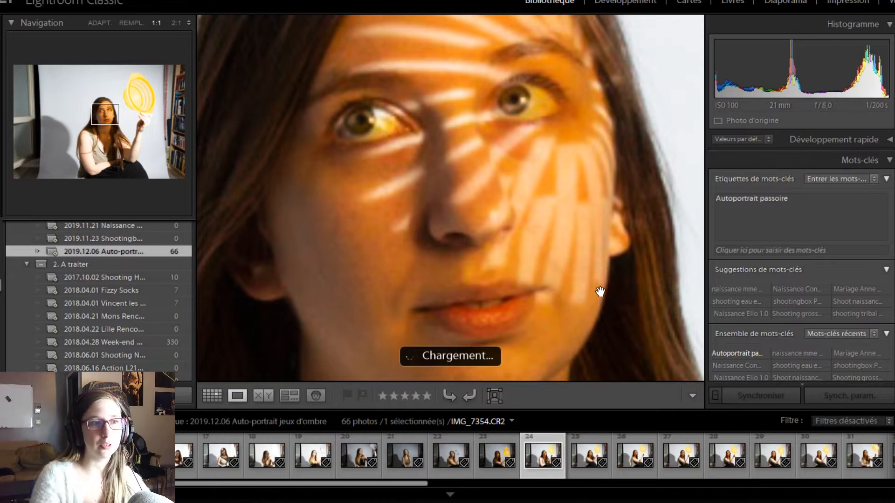
{"action": "left_click", "coordinate": [547, 223]}
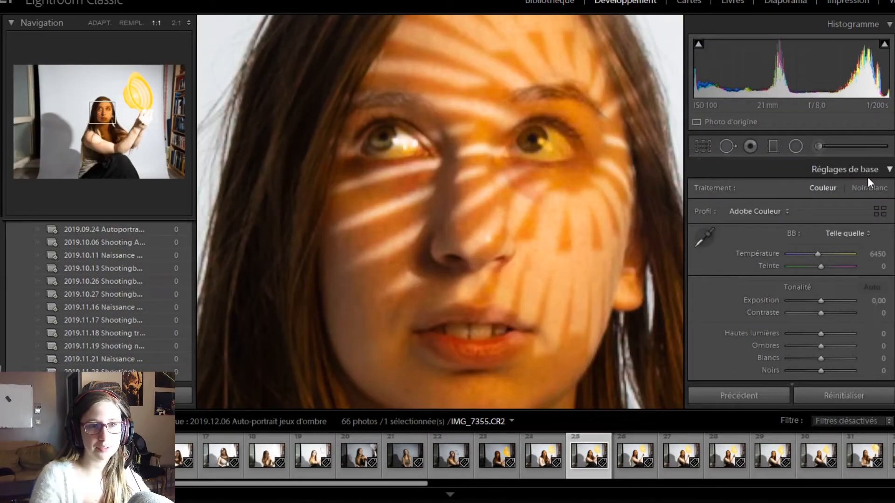
{"action": "left_click", "coordinate": [870, 188]}
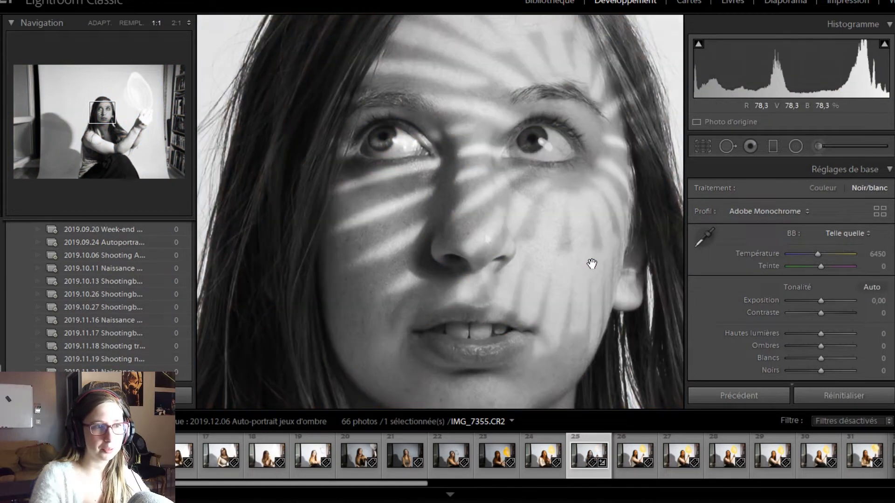
{"action": "left_click", "coordinate": [589, 265]}
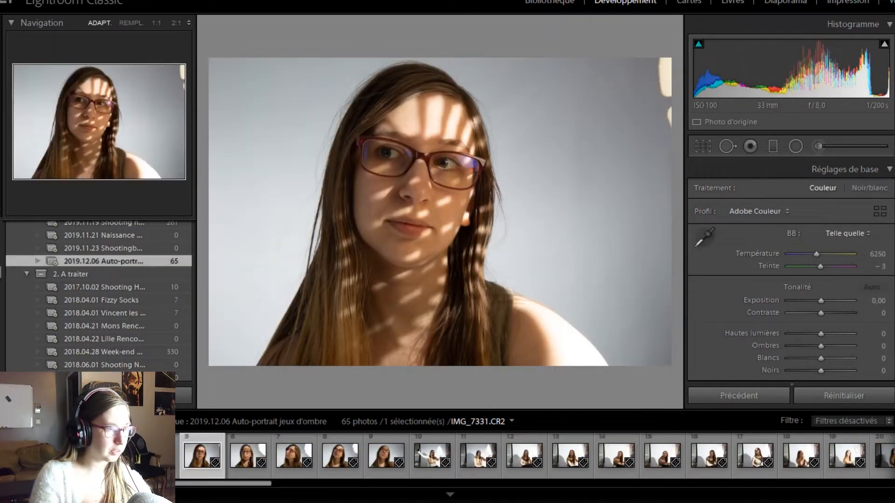
Compare the close-up portraits with glasses between IMG_7327 and IMG_7336.
{"action": "key", "text": "Left"}
{"action": "key", "text": "Left"}
{"action": "key", "text": "Left"}
{"action": "key", "text": "Left"}
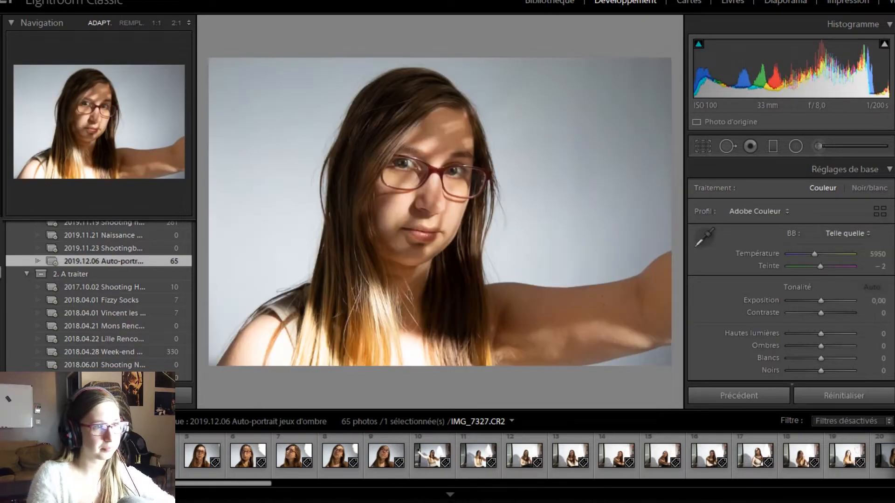
{"action": "key", "text": "Left"}
{"action": "key", "text": "Right"}
{"action": "key", "text": "Right"}
{"action": "key", "text": "Right"}
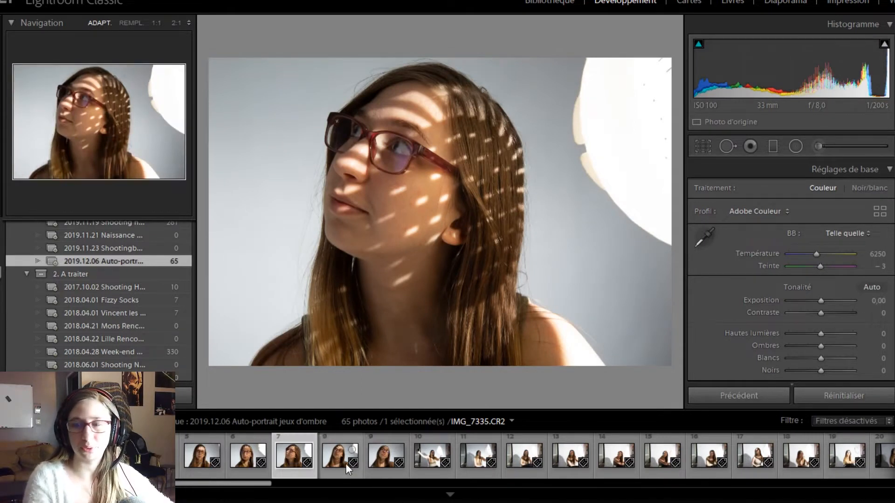
{"action": "key", "text": "Right"}
{"action": "key", "text": "Right"}
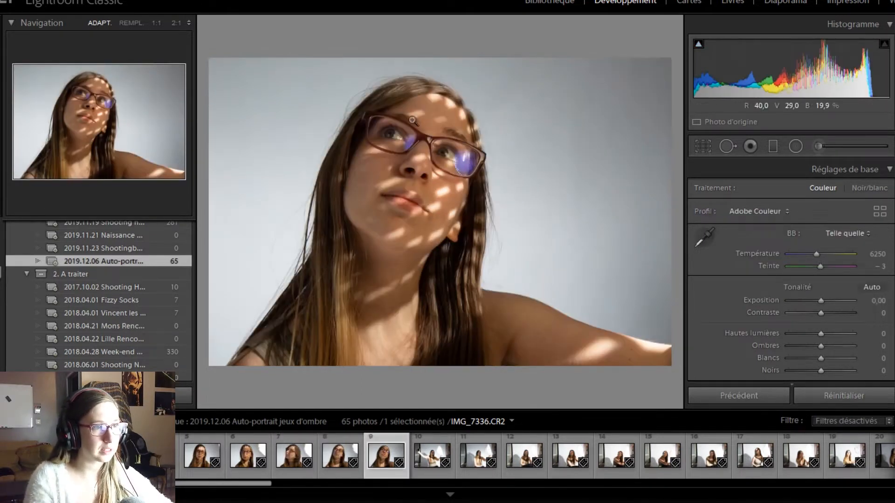
Inspect the eyes behind the glasses in the black-and-white IMG_7335 at 1:1.
{"action": "left_click", "coordinate": [339, 440]}
{"action": "left_click", "coordinate": [443, 149]}
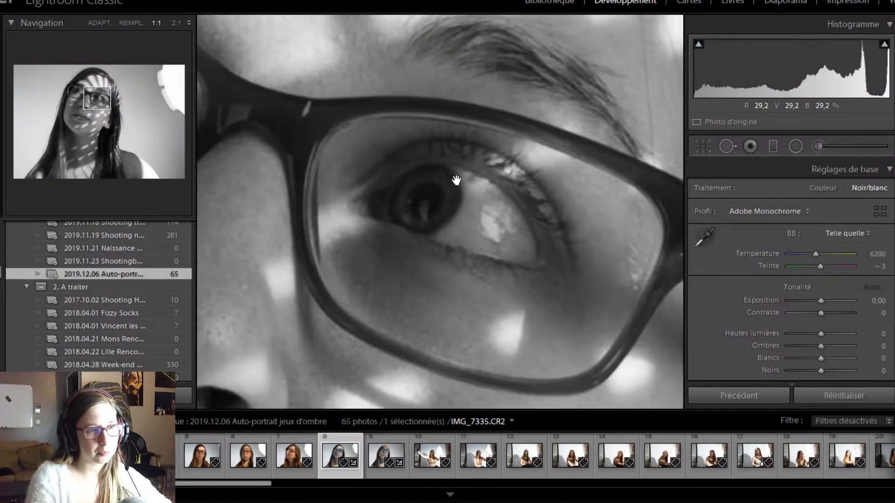
{"action": "left_click_drag", "start_coordinate": [437, 211], "coordinate": [635, 244]}
{"action": "left_click", "coordinate": [634, 243]}
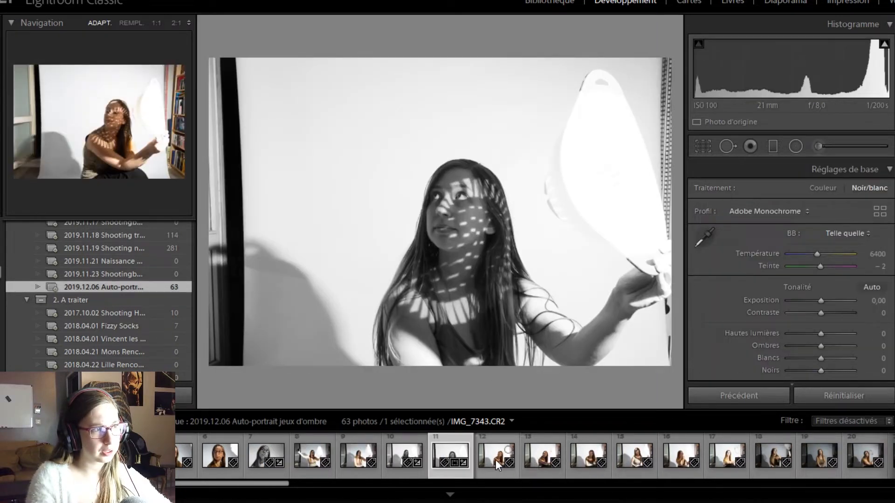
Crop IMG_7346 tightly around the woman's head and torso, keeping the original aspect ratio and excluding the window and bookcase.
{"action": "left_click", "coordinate": [588, 454]}
{"action": "left_click", "coordinate": [469, 195]}
{"action": "left_click_drag", "start_coordinate": [465, 210], "coordinate": [465, 233]}
{"action": "key", "text": "r"}
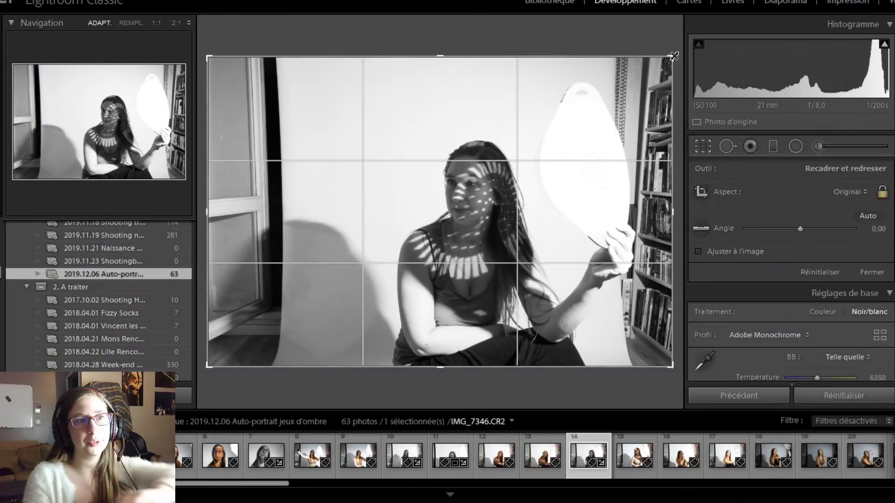
{"action": "left_click_drag", "start_coordinate": [661, 73], "coordinate": [635, 84]}
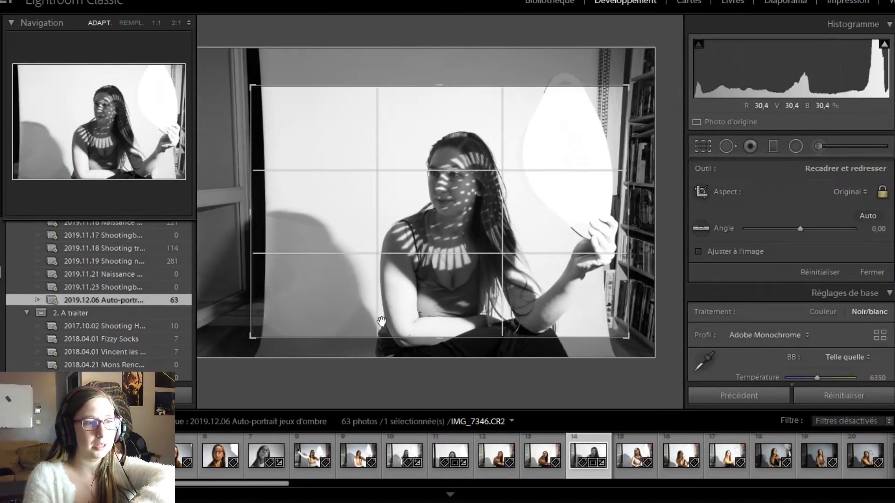
{"action": "left_click_drag", "start_coordinate": [491, 165], "coordinate": [410, 264]}
{"action": "left_click_drag", "start_coordinate": [505, 337], "coordinate": [503, 308]}
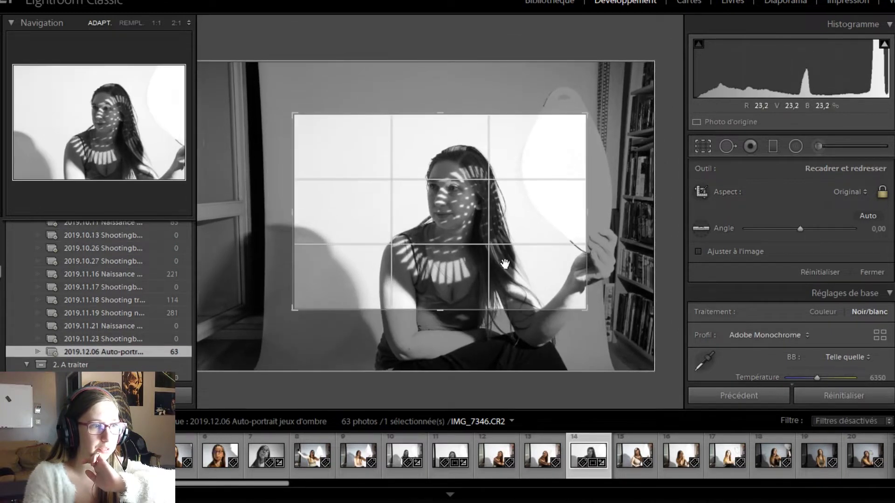
{"action": "key", "text": "Return"}
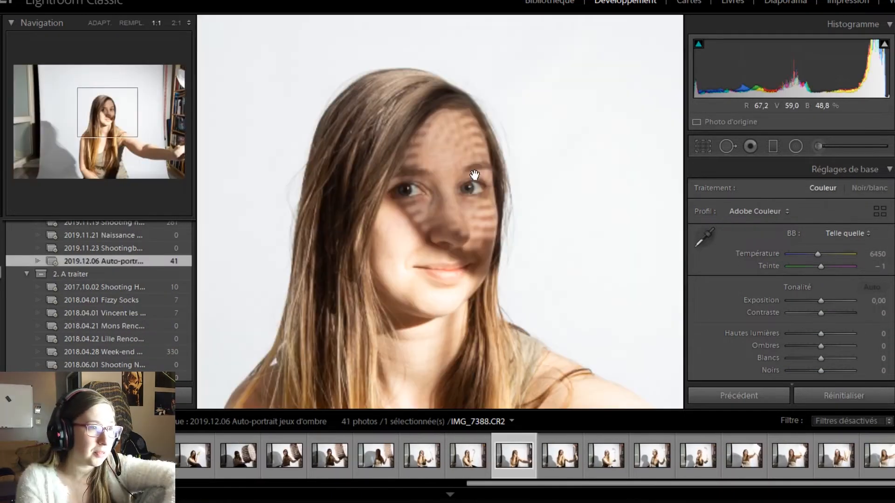
Inspect the eyes and shadow pattern on the face in IMG_7388 at 1:1.
{"action": "left_click", "coordinate": [474, 175]}
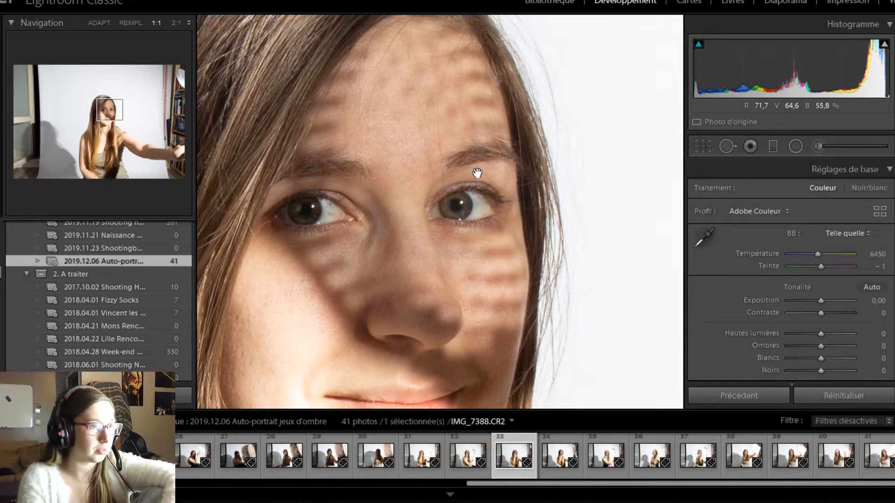
{"action": "left_click_drag", "start_coordinate": [477, 173], "coordinate": [471, 180]}
{"action": "left_click", "coordinate": [471, 180]}
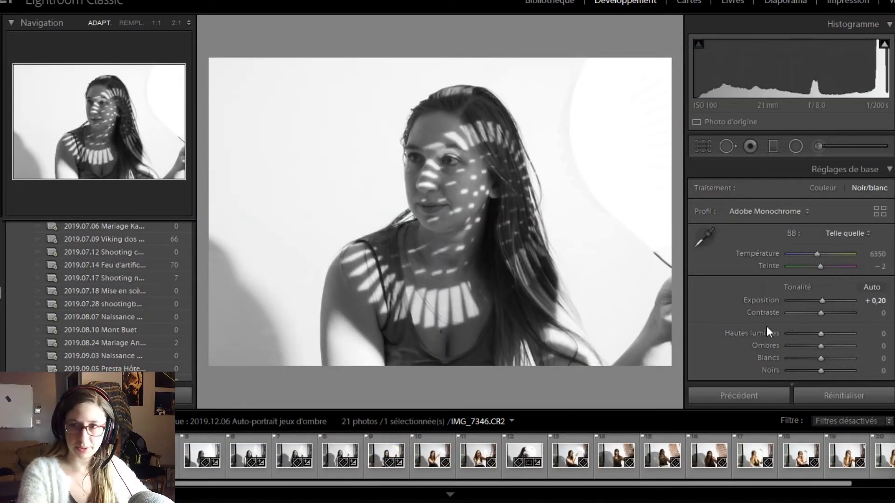
Set the contrast of IMG_7346 to +20, its temperature to 6400 and its tint to +15.
{"action": "left_click_drag", "start_coordinate": [822, 311], "coordinate": [829, 309]}
{"action": "left_click_drag", "start_coordinate": [815, 254], "coordinate": [854, 268]}
{"action": "scroll", "coordinate": [792, 326], "scroll_direction": "down", "scroll_amount": 3}
{"action": "scroll", "coordinate": [777, 350], "scroll_direction": "up", "scroll_amount": 2}
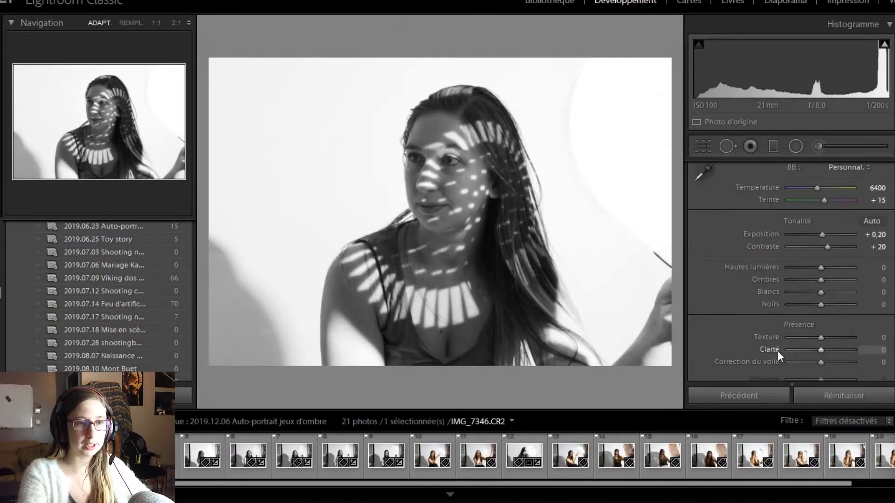
Set the highlights of IMG_7346 to +24, the shadows to +16 and the blacks to −10.
{"action": "scroll", "coordinate": [742, 331], "scroll_direction": "down", "scroll_amount": 8}
{"action": "scroll", "coordinate": [750, 280], "scroll_direction": "up", "scroll_amount": 3}
{"action": "scroll", "coordinate": [774, 326], "scroll_direction": "up", "scroll_amount": 3}
{"action": "mouse_move", "coordinate": [814, 344]}
{"action": "left_mouse_down"}
{"action": "mouse_move", "coordinate": [829, 343]}
{"action": "mouse_move", "coordinate": [820, 371]}
{"action": "mouse_move", "coordinate": [821, 336]}
{"action": "mouse_move", "coordinate": [828, 339]}
{"action": "left_mouse_up"}
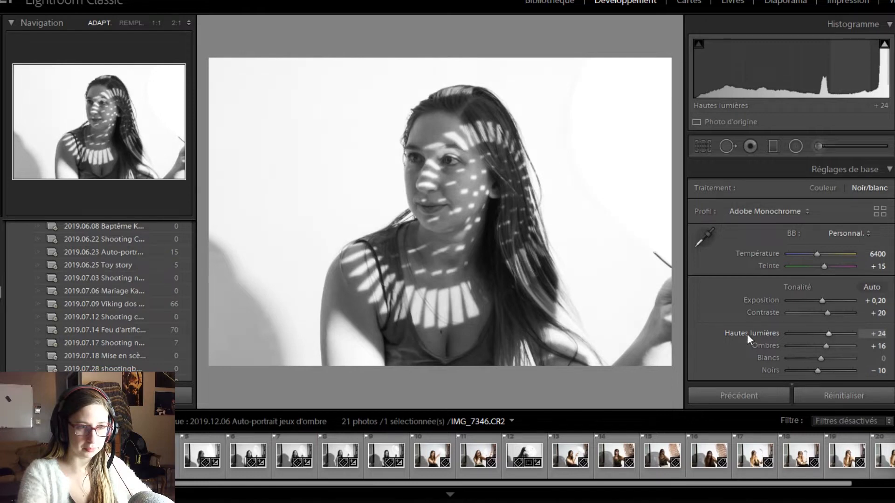
Set clarity and dehaze to +10 each on IMG_7346, leaving texture reset to 0.
{"action": "scroll", "coordinate": [732, 320], "scroll_direction": "down", "scroll_amount": 3}
{"action": "left_click_drag", "start_coordinate": [823, 350], "coordinate": [824, 338]}
{"action": "double_click", "coordinate": [823, 339]}
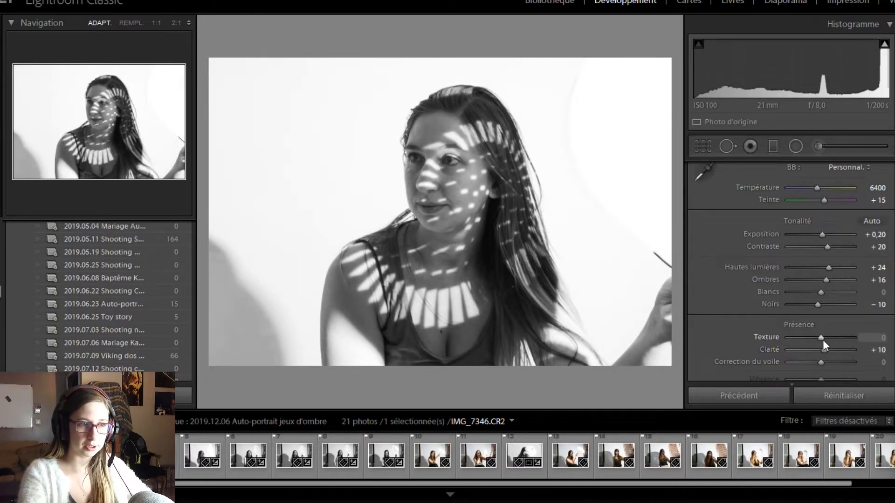
{"action": "left_click_drag", "start_coordinate": [823, 363], "coordinate": [824, 362]}
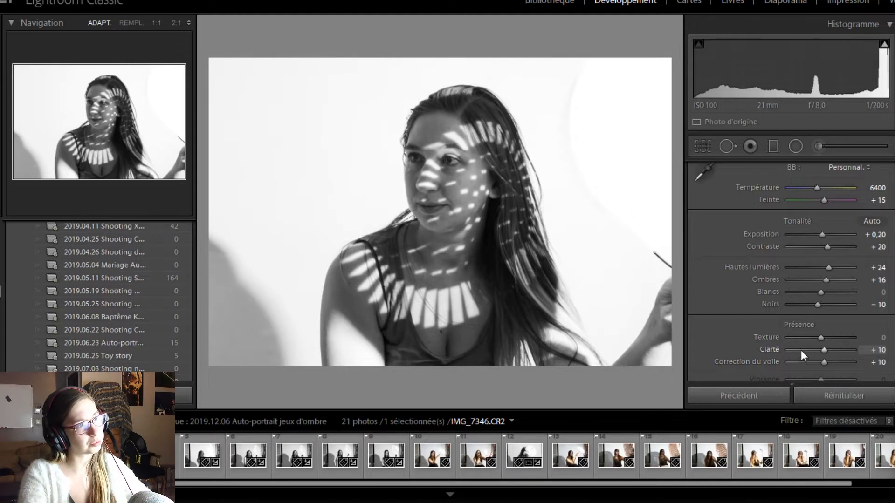
Set the black-and-white mix to red −4, orange +21, yellow +6, green −8, aqua −2, blue +9, purple +23 and magenta +6.
{"action": "scroll", "coordinate": [717, 312], "scroll_direction": "down", "scroll_amount": 5}
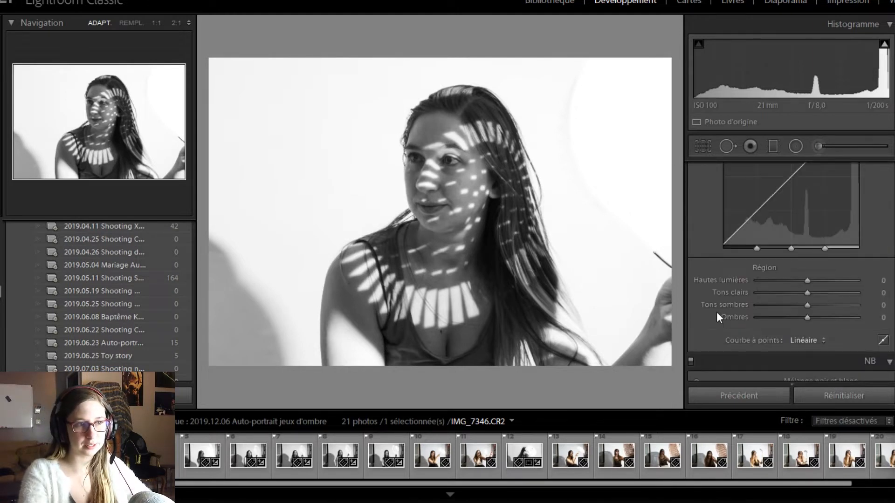
{"action": "key", "text": "shift+m"}
{"action": "left_click_drag", "start_coordinate": [420, 175], "coordinate": [468, 260]}
{"action": "double_click", "coordinate": [705, 192]}
{"action": "left_click_drag", "start_coordinate": [427, 183], "coordinate": [451, 188]}
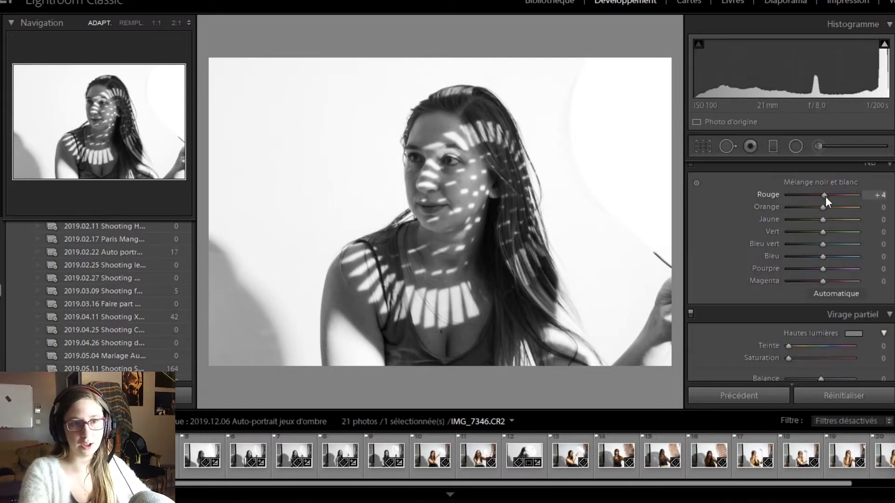
{"action": "left_click_drag", "start_coordinate": [825, 197], "coordinate": [826, 197]}
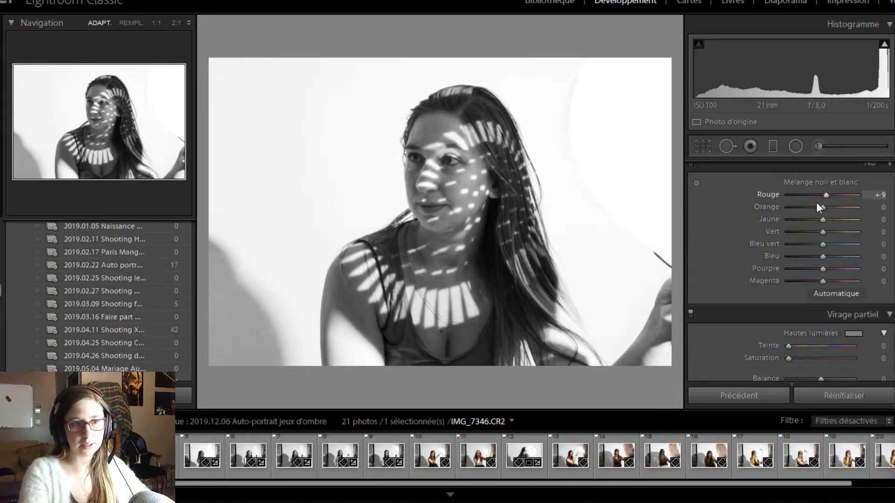
{"action": "scroll", "coordinate": [740, 245], "scroll_direction": "up", "scroll_amount": 3}
{"action": "left_click_drag", "start_coordinate": [820, 336], "coordinate": [817, 362]}
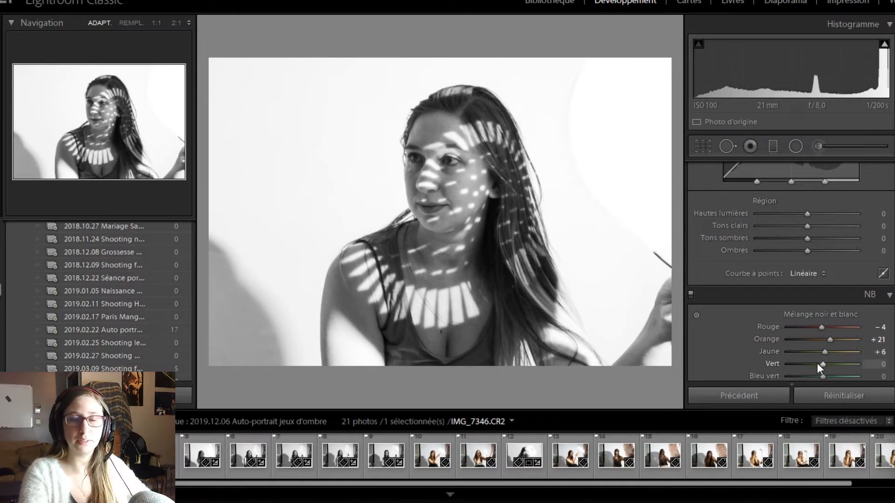
{"action": "scroll", "coordinate": [787, 345], "scroll_direction": "down", "scroll_amount": 3}
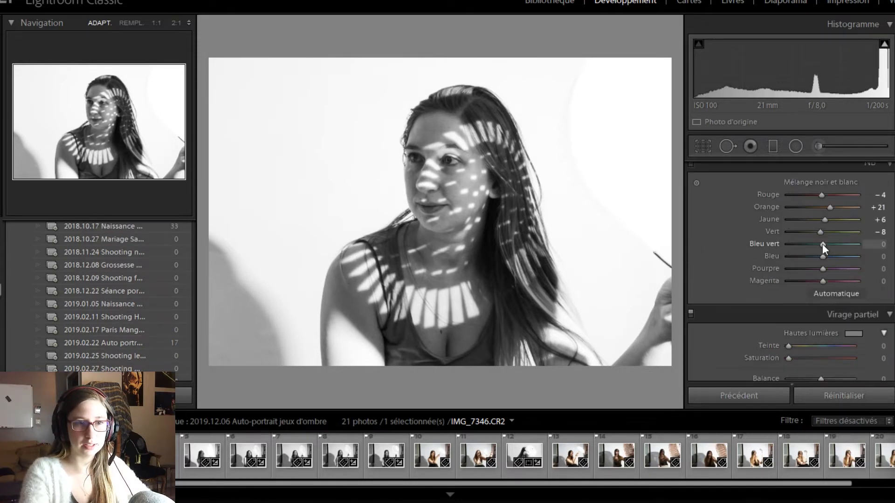
{"action": "left_click_drag", "start_coordinate": [819, 251], "coordinate": [826, 289]}
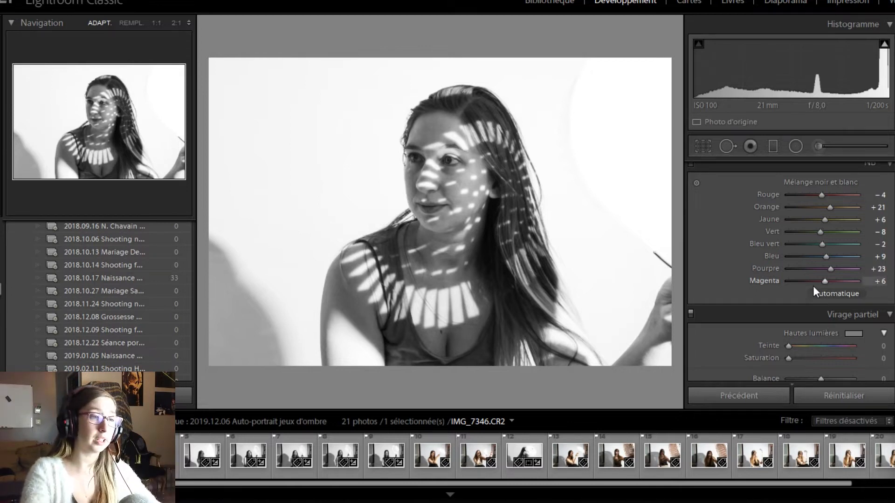
Reset the luminance noise reduction of IMG_7346 to 0.
{"action": "scroll", "coordinate": [813, 286], "scroll_direction": "down", "scroll_amount": 5}
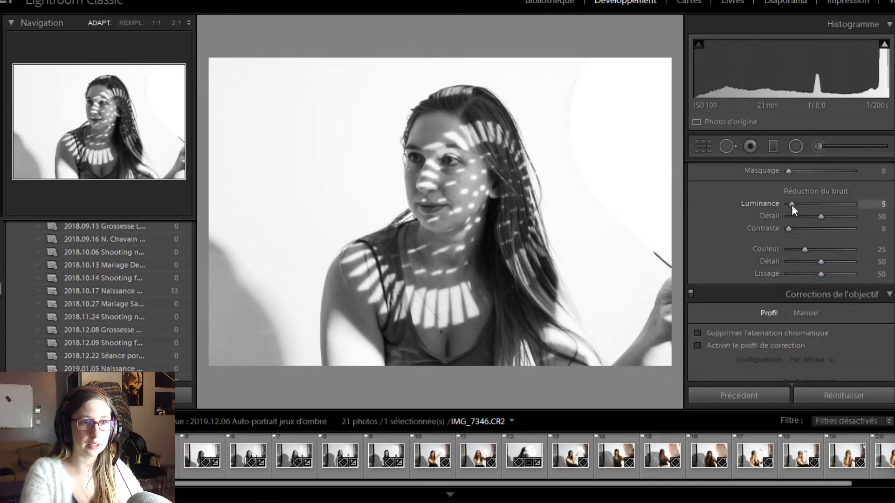
{"action": "double_click", "coordinate": [789, 205]}
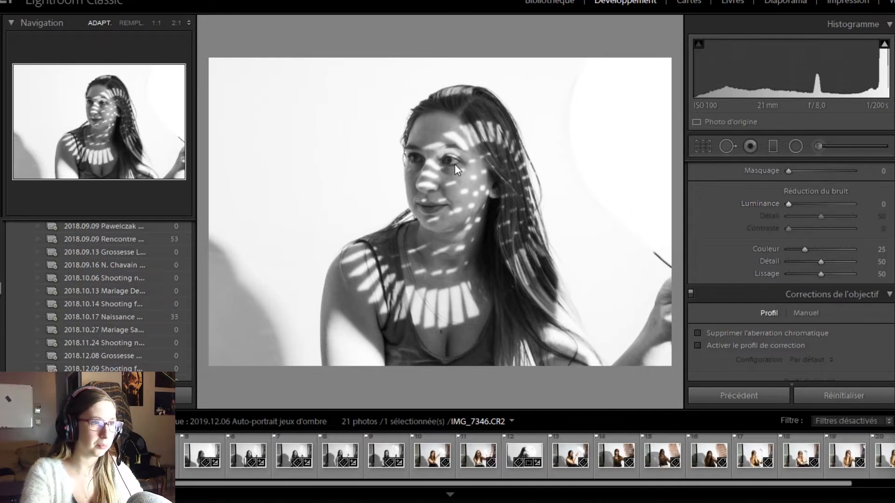
{"action": "left_click_drag", "start_coordinate": [451, 181], "coordinate": [466, 208]}
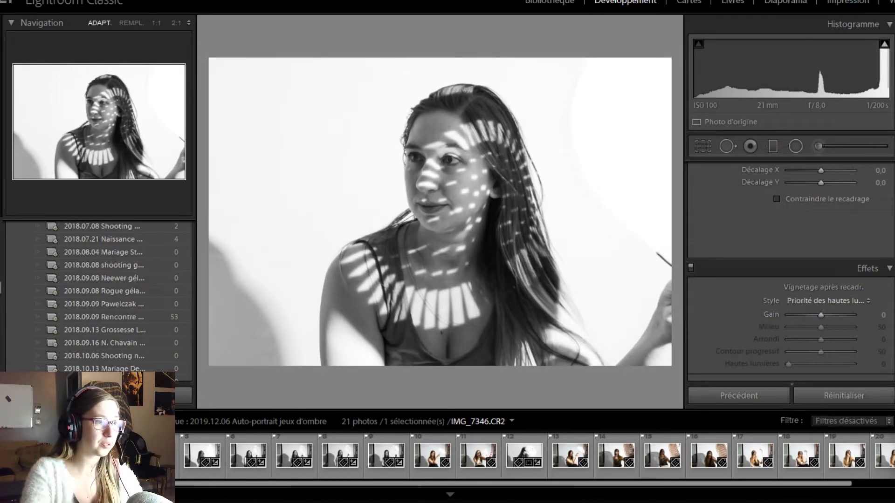
Send the developed IMG_7346 to Photoshop for retouching.
{"action": "right_click", "coordinate": [99, 453]}
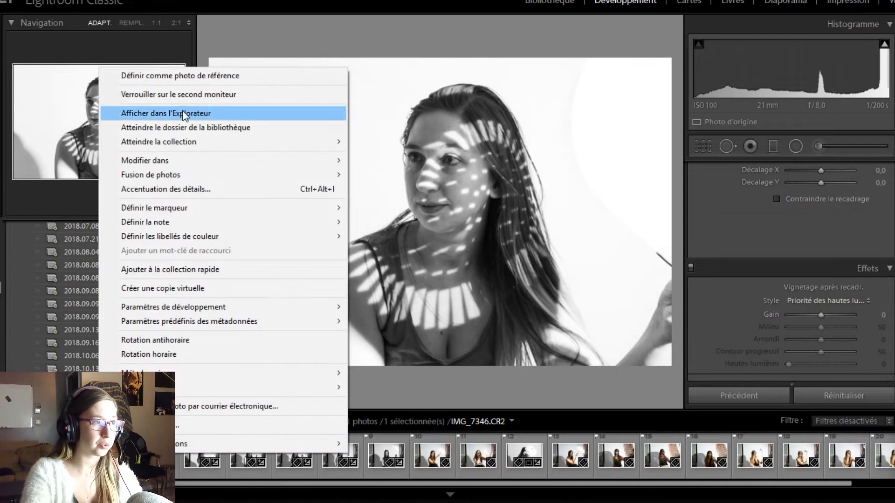
{"action": "mouse_move", "coordinate": [183, 159]}
{"action": "left_click", "coordinate": [405, 161]}
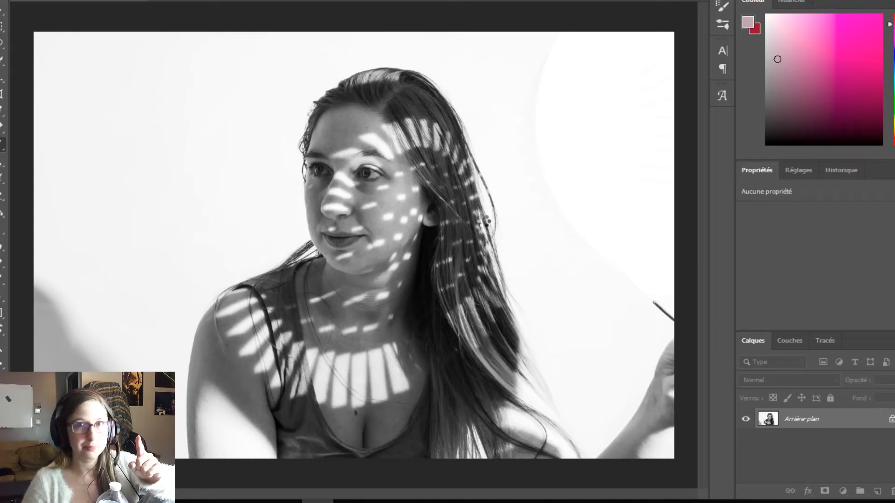
Retouch the curved stray hair off the neck on an empty layer above the photo.
{"action": "scroll", "coordinate": [286, 249], "scroll_direction": "up", "scroll_amount": 8}
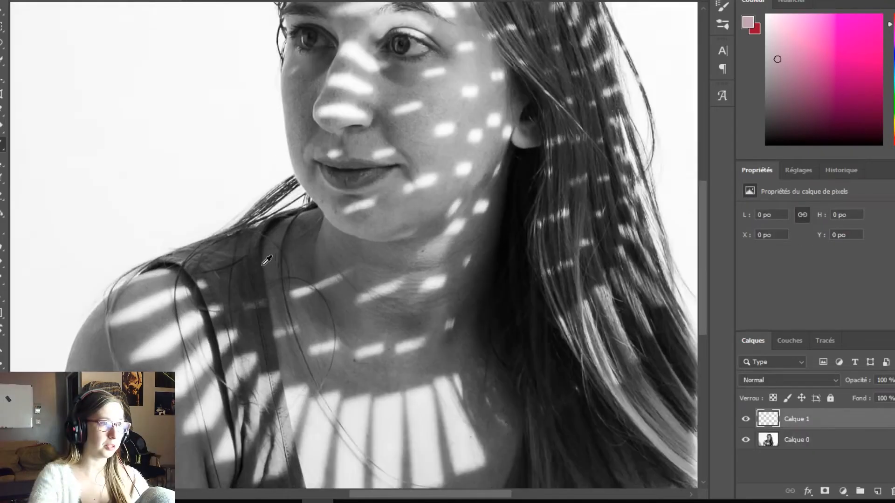
{"action": "scroll", "coordinate": [18, 146], "scroll_direction": "down", "scroll_amount": 3}
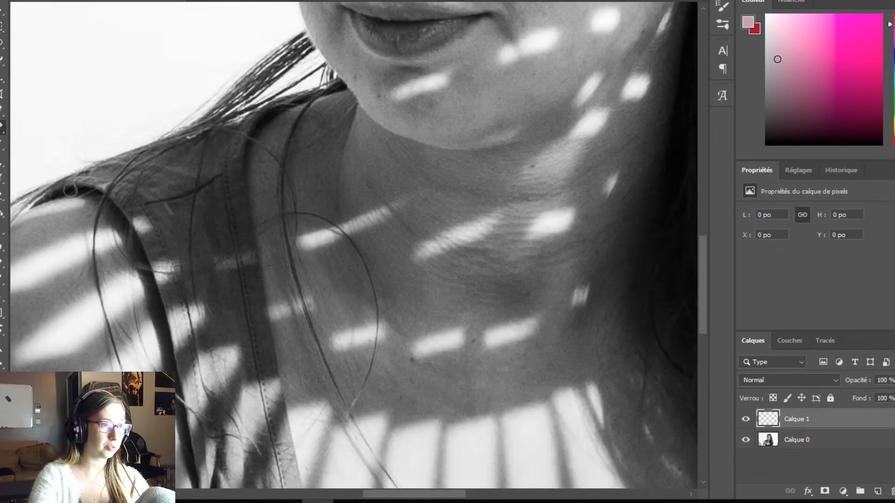
{"action": "left_click_drag", "start_coordinate": [350, 403], "coordinate": [376, 323]}
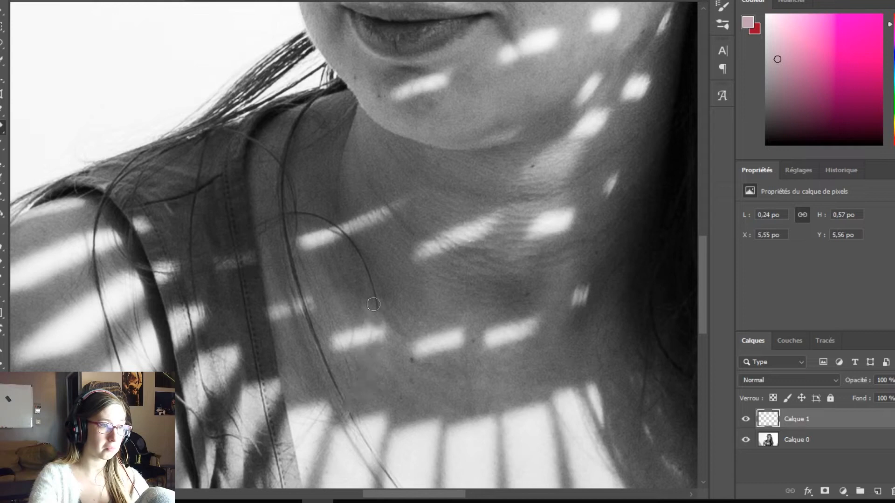
{"action": "mouse_move", "coordinate": [375, 306]}
{"action": "left_mouse_down"}
{"action": "mouse_move", "coordinate": [355, 244]}
{"action": "mouse_move", "coordinate": [297, 211]}
{"action": "mouse_move", "coordinate": [288, 178]}
{"action": "left_mouse_up"}
{"action": "key", "text": "ctrl+z"}
{"action": "key", "text": "ctrl+z"}
{"action": "left_click", "coordinate": [311, 204]}
{"action": "scroll", "coordinate": [313, 322], "scroll_direction": "down", "scroll_amount": 3}
{"action": "scroll", "coordinate": [284, 226], "scroll_direction": "up", "scroll_amount": 4}
{"action": "left_click", "coordinate": [322, 243]}
{"action": "left_click", "coordinate": [294, 224]}
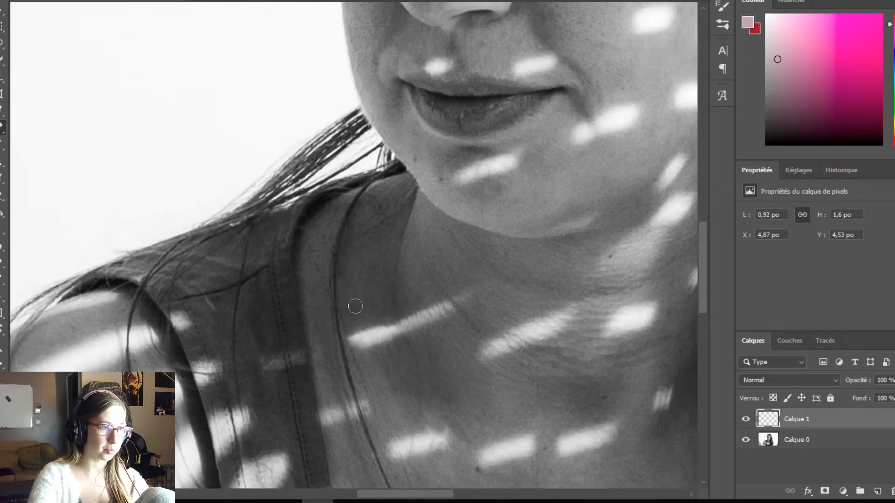
Retouch the small blemishes and marks across the forehead with a finer healing brush.
{"action": "scroll", "coordinate": [551, 401], "scroll_direction": "down", "scroll_amount": 4}
{"action": "scroll", "coordinate": [437, 309], "scroll_direction": "up", "scroll_amount": 6}
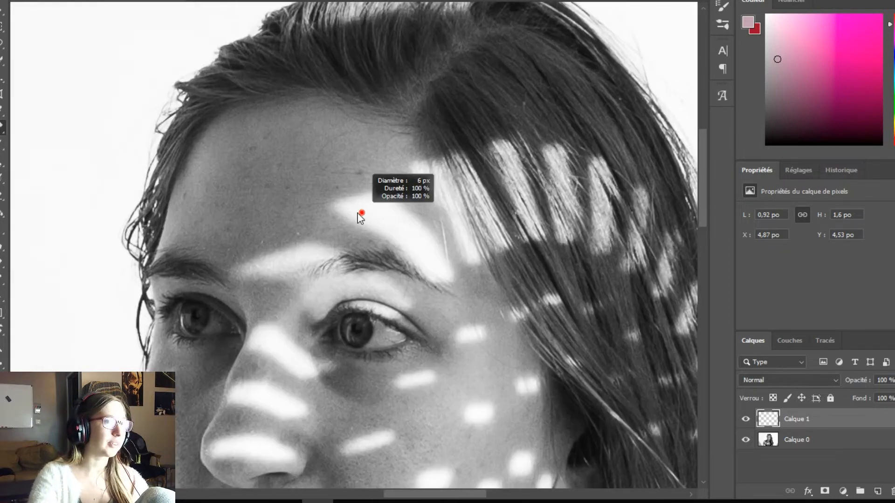
{"action": "scroll", "coordinate": [186, 219], "scroll_direction": "up", "scroll_amount": 1}
{"action": "left_click", "coordinate": [328, 239]}
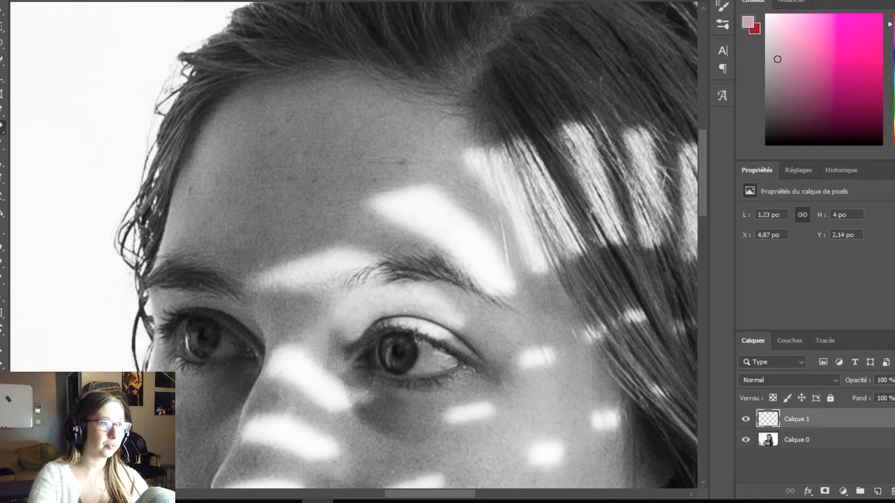
{"action": "left_click_drag", "start_coordinate": [278, 257], "coordinate": [280, 258]}
{"action": "left_click", "coordinate": [284, 123]}
{"action": "left_click", "coordinate": [287, 118]}
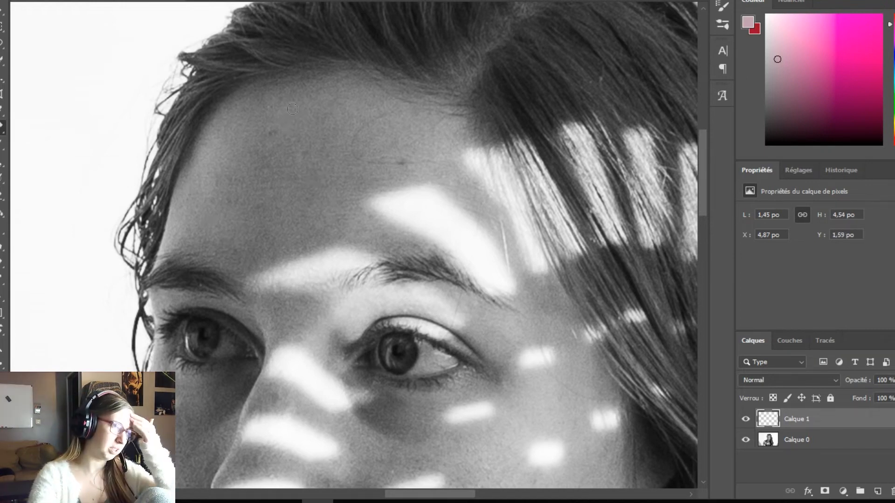
{"action": "mouse_move", "coordinate": [406, 163]}
{"action": "left_mouse_down"}
{"action": "mouse_move", "coordinate": [355, 143]}
{"action": "mouse_move", "coordinate": [385, 115]}
{"action": "left_mouse_up"}
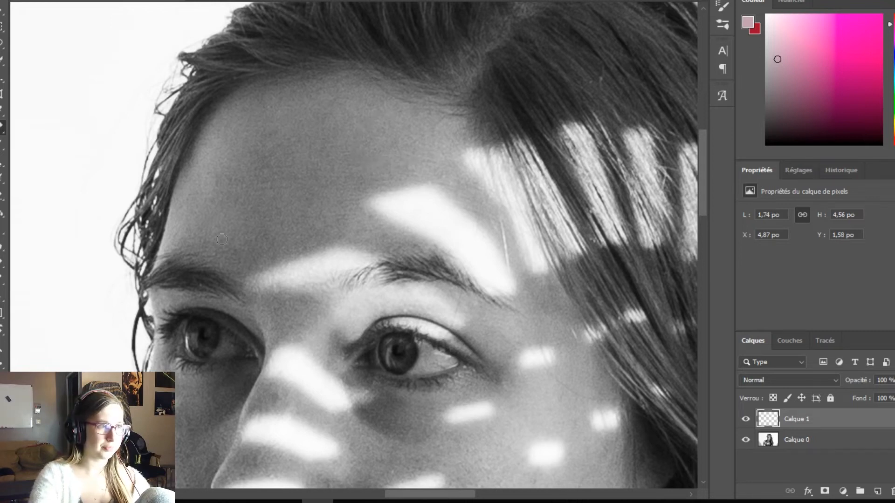
{"action": "left_click_drag", "start_coordinate": [342, 296], "coordinate": [323, 243]}
Retouch the small blemishes on the temple and cheek, adapting the brush size to the spots.
{"action": "right_click", "coordinate": [476, 250], "text": "alt"}
{"action": "left_click", "coordinate": [477, 250]}
{"action": "left_click_drag", "start_coordinate": [474, 250], "coordinate": [446, 162]}
{"action": "right_click", "coordinate": [268, 117], "text": "alt"}
{"action": "mouse_move", "coordinate": [224, 278]}
{"action": "left_mouse_down"}
{"action": "mouse_move", "coordinate": [268, 118]}
{"action": "mouse_move", "coordinate": [251, 167]}
{"action": "left_mouse_up"}
{"action": "right_click", "coordinate": [314, 184], "text": "alt"}
{"action": "scroll", "coordinate": [403, 279], "scroll_direction": "down", "scroll_amount": 2}
{"action": "scroll", "coordinate": [411, 296], "scroll_direction": "up", "scroll_amount": 3}
{"action": "left_click", "coordinate": [395, 263]}
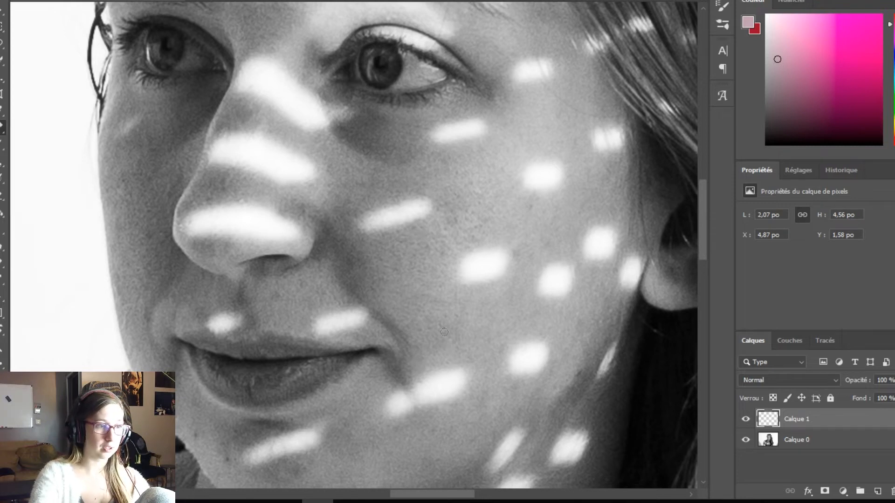
{"action": "scroll", "coordinate": [444, 330], "scroll_direction": "up", "scroll_amount": 2}
{"action": "left_click_drag", "start_coordinate": [474, 324], "coordinate": [513, 313]}
Retouch the skin spots around the mouth, chin and jawline.
{"action": "left_click_drag", "start_coordinate": [236, 480], "coordinate": [402, 345]}
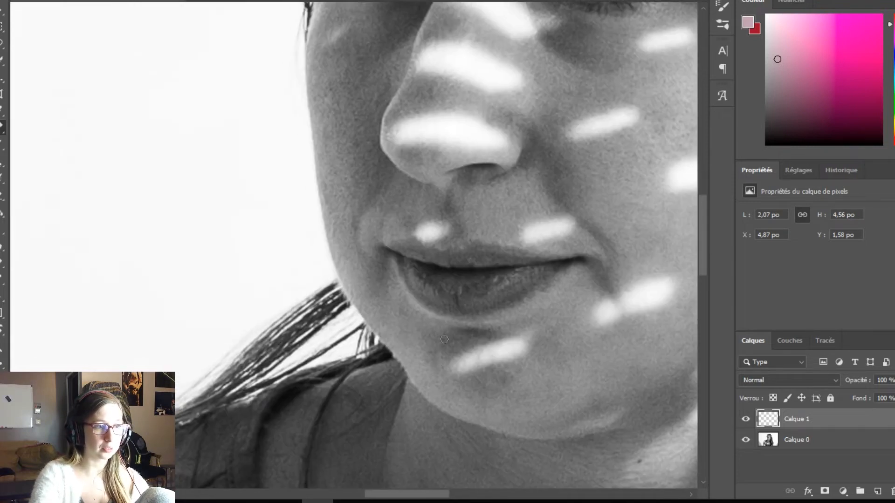
{"action": "left_click_drag", "start_coordinate": [498, 363], "coordinate": [308, 248]}
{"action": "scroll", "coordinate": [308, 247], "scroll_direction": "down", "scroll_amount": 2}
{"action": "left_click_drag", "start_coordinate": [614, 457], "coordinate": [521, 373]}
{"action": "left_click_drag", "start_coordinate": [321, 384], "coordinate": [354, 349]}
{"action": "mouse_move", "coordinate": [173, 89]}
{"action": "left_mouse_down"}
{"action": "mouse_move", "coordinate": [315, 351]}
{"action": "mouse_move", "coordinate": [294, 330]}
{"action": "mouse_move", "coordinate": [300, 345]}
{"action": "left_mouse_up"}
{"action": "right_click", "coordinate": [315, 351], "text": "alt"}
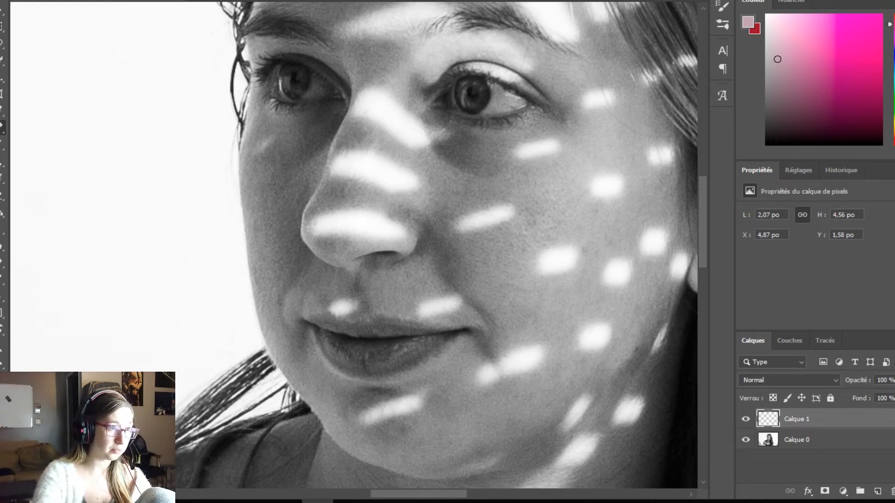
Retouch the remaining blemishes between the light patches on the cheek beside the nose.
{"action": "mouse_move", "coordinate": [579, 317]}
{"action": "left_mouse_down"}
{"action": "mouse_move", "coordinate": [516, 300]}
{"action": "mouse_move", "coordinate": [501, 275]}
{"action": "mouse_move", "coordinate": [505, 304]}
{"action": "left_mouse_up"}
{"action": "left_click", "coordinate": [522, 195]}
{"action": "left_click", "coordinate": [535, 231]}
{"action": "left_click_drag", "start_coordinate": [420, 246], "coordinate": [480, 275]}
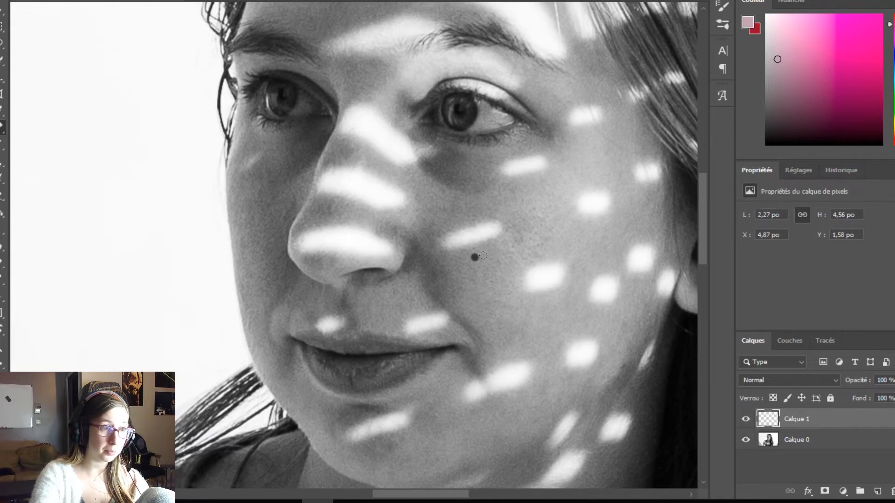
{"action": "scroll", "coordinate": [516, 243], "scroll_direction": "down", "scroll_amount": 3}
{"action": "left_click_drag", "start_coordinate": [516, 243], "coordinate": [448, 364]}
Clean up the last spots on the forehead and chest and check the whole retouched portrait.
{"action": "scroll", "coordinate": [353, 263], "scroll_direction": "up", "scroll_amount": 3}
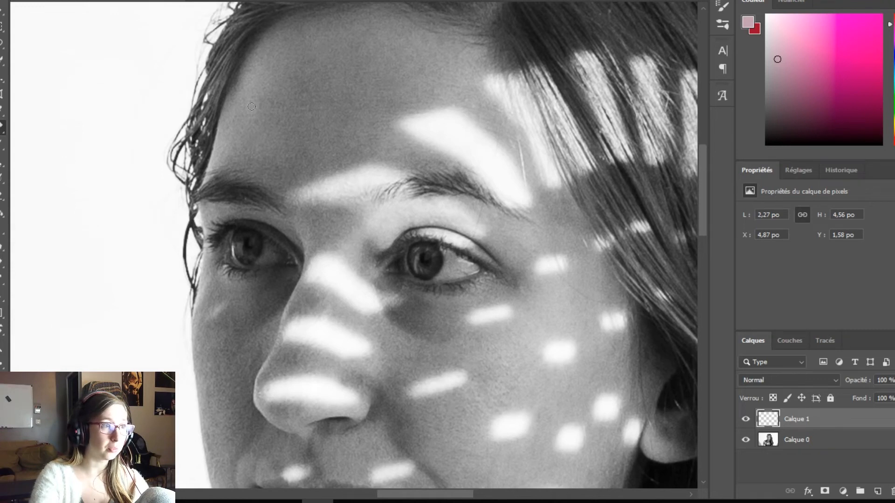
{"action": "left_click_drag", "start_coordinate": [261, 107], "coordinate": [261, 99]}
{"action": "scroll", "coordinate": [435, 351], "scroll_direction": "down", "scroll_amount": 3}
{"action": "scroll", "coordinate": [344, 347], "scroll_direction": "up", "scroll_amount": 3}
{"action": "left_click_drag", "start_coordinate": [344, 347], "coordinate": [378, 281]}
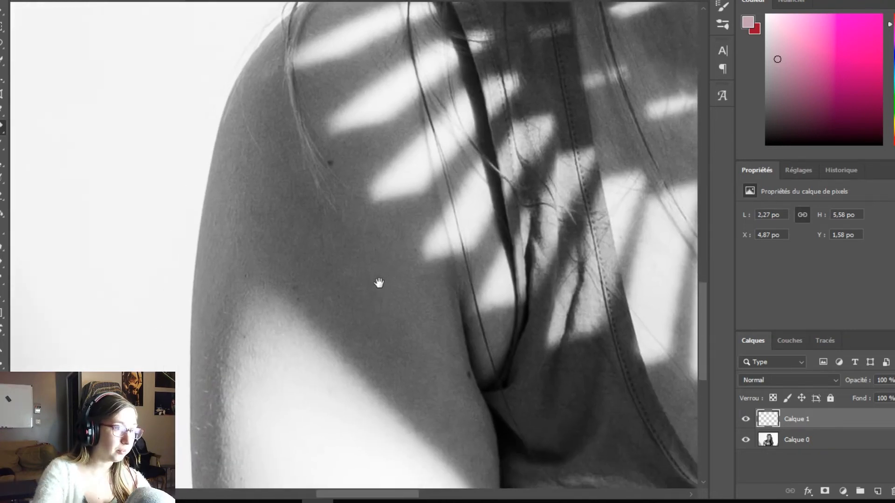
{"action": "scroll", "coordinate": [395, 274], "scroll_direction": "down", "scroll_amount": 3}
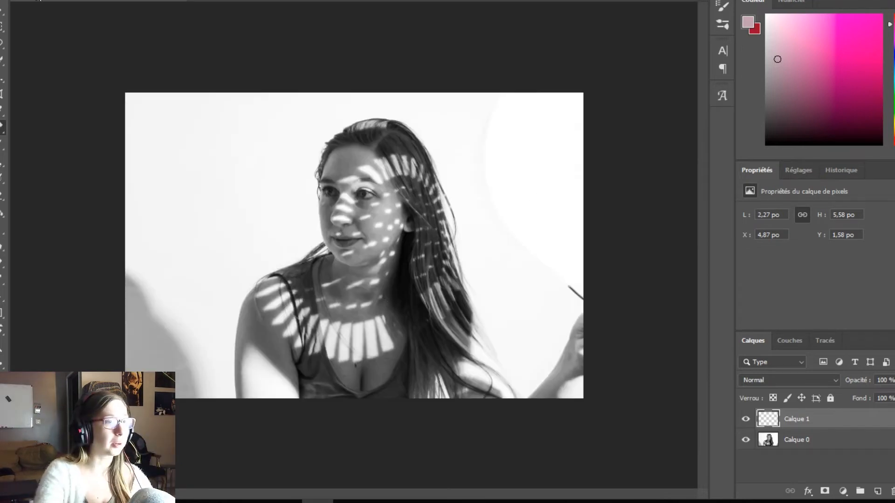
Add a new layer and brush sampled cheek tone over the dark circle under the eye nearest the hair highlights.
{"action": "scroll", "coordinate": [358, 225], "scroll_direction": "up", "scroll_amount": 3}
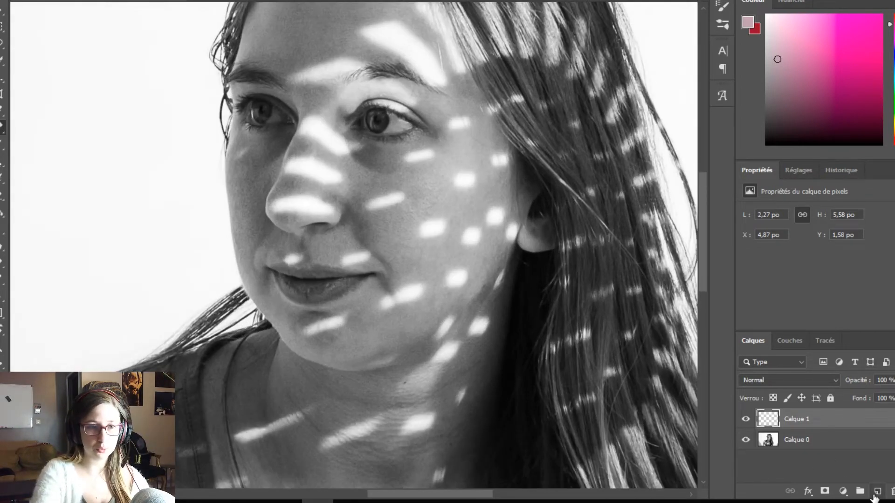
{"action": "left_click", "coordinate": [877, 491]}
{"action": "scroll", "coordinate": [406, 114], "scroll_direction": "up", "scroll_amount": 1}
{"action": "left_click", "coordinate": [1, 148]}
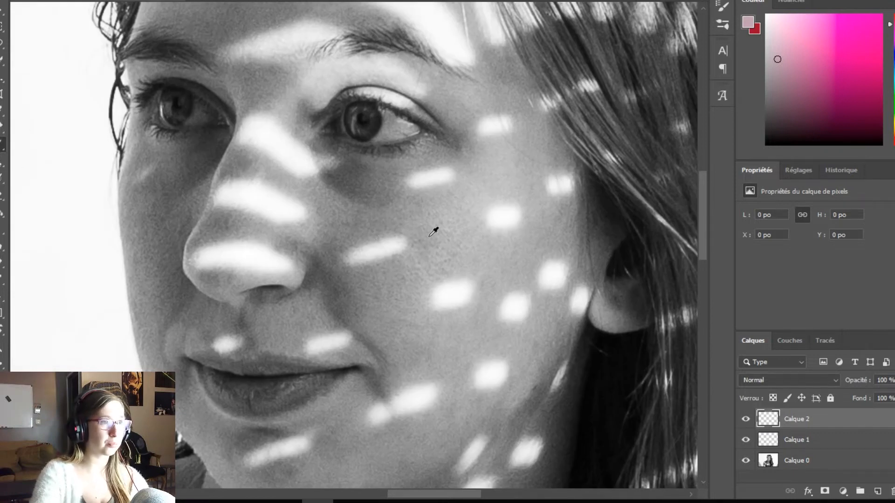
{"action": "left_click", "coordinate": [352, 211], "text": "alt"}
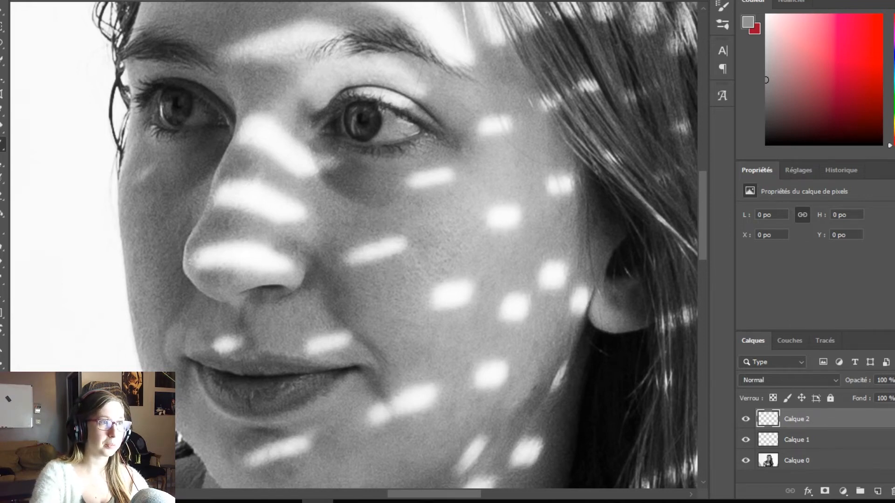
{"action": "left_click_drag", "start_coordinate": [395, 235], "coordinate": [315, 213]}
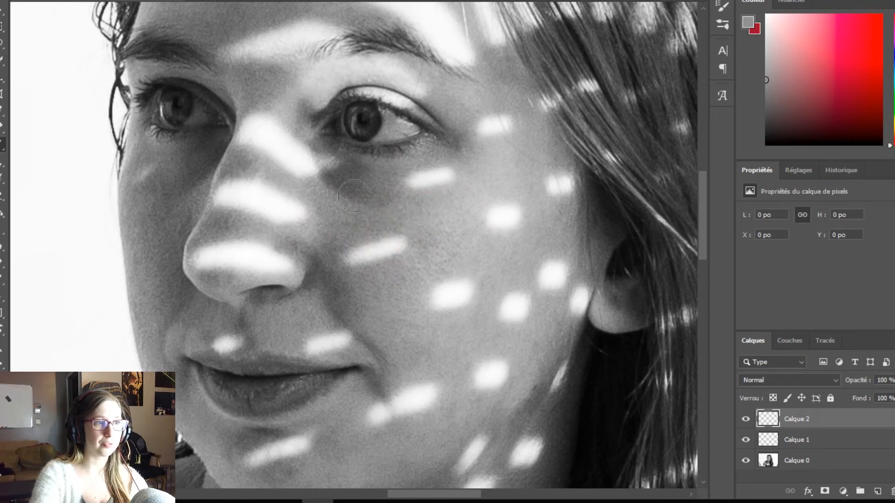
{"action": "mouse_move", "coordinate": [345, 172]}
{"action": "left_mouse_down"}
{"action": "mouse_move", "coordinate": [330, 164]}
{"action": "mouse_move", "coordinate": [341, 182]}
{"action": "mouse_move", "coordinate": [349, 166]}
{"action": "mouse_move", "coordinate": [335, 161]}
{"action": "mouse_move", "coordinate": [343, 179]}
{"action": "mouse_move", "coordinate": [311, 131]}
{"action": "mouse_move", "coordinate": [363, 182]}
{"action": "left_mouse_up"}
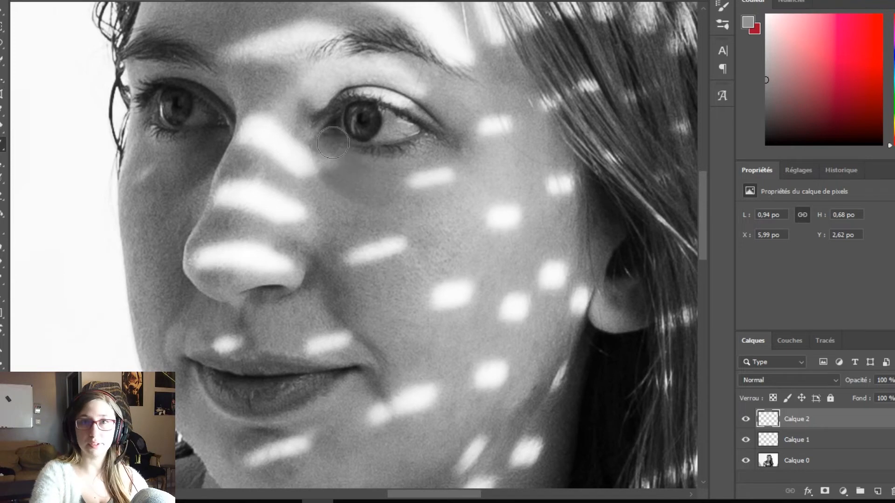
Even out the shadows at the inner and outer corners of the same eye with the brush.
{"action": "left_click_drag", "start_coordinate": [322, 121], "coordinate": [301, 108]}
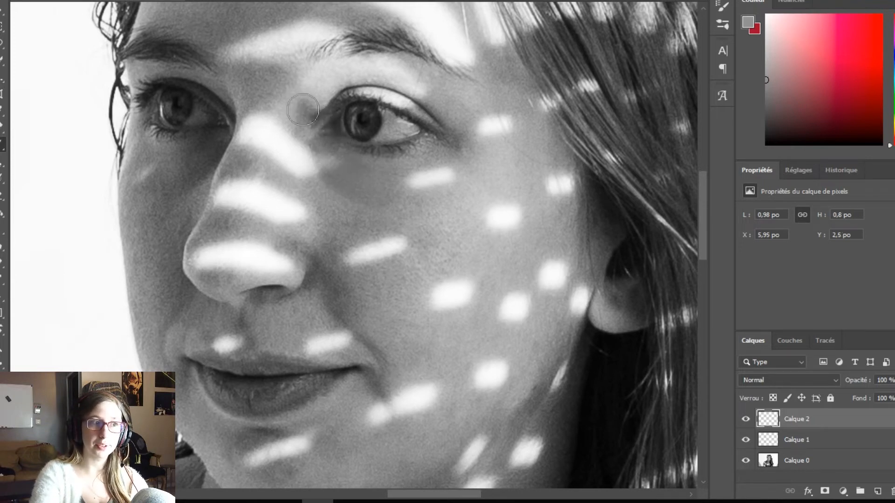
{"action": "left_click_drag", "start_coordinate": [447, 127], "coordinate": [464, 137]}
{"action": "left_click_drag", "start_coordinate": [469, 142], "coordinate": [456, 139], "text": "alt"}
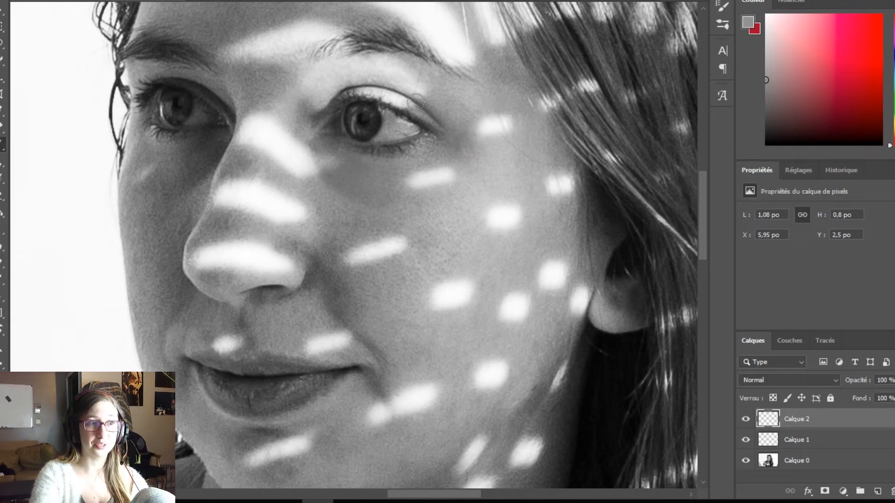
Sample a lighter skin tone and brush it along the nose bridge between the light stripes.
{"action": "left_click_drag", "start_coordinate": [242, 166], "coordinate": [250, 169], "text": "alt"}
{"action": "left_click", "coordinate": [248, 164]}
{"action": "left_click", "coordinate": [219, 167]}
{"action": "left_click", "coordinate": [232, 166], "text": "alt"}
{"action": "left_click", "coordinate": [234, 213]}
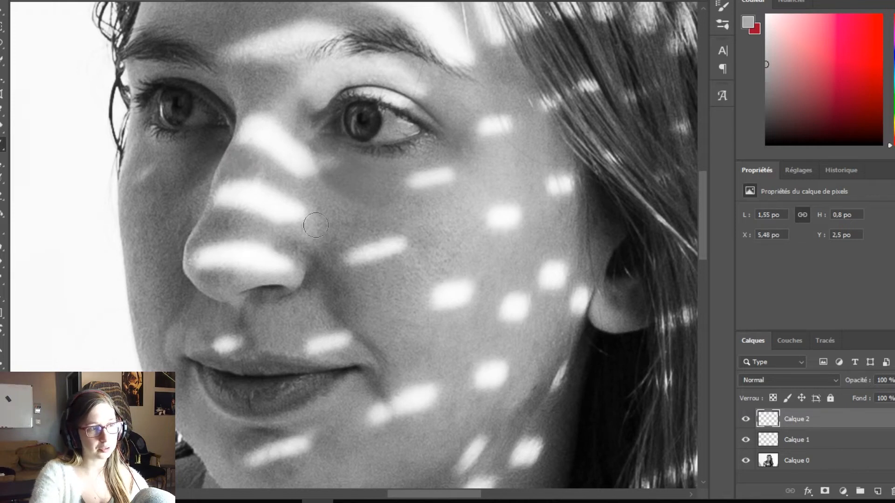
Sample the shaded cheek tone and brush it over the dark inner corner under the eye on the far side of the nose.
{"action": "scroll", "coordinate": [300, 197], "scroll_direction": "down", "scroll_amount": 1}
{"action": "scroll", "coordinate": [219, 159], "scroll_direction": "up", "scroll_amount": 2}
{"action": "left_click", "coordinate": [176, 217], "text": "alt"}
{"action": "mouse_move", "coordinate": [222, 150]}
{"action": "left_mouse_down"}
{"action": "mouse_move", "coordinate": [183, 151]}
{"action": "mouse_move", "coordinate": [218, 151]}
{"action": "mouse_move", "coordinate": [151, 179]}
{"action": "mouse_move", "coordinate": [214, 156]}
{"action": "left_mouse_up"}
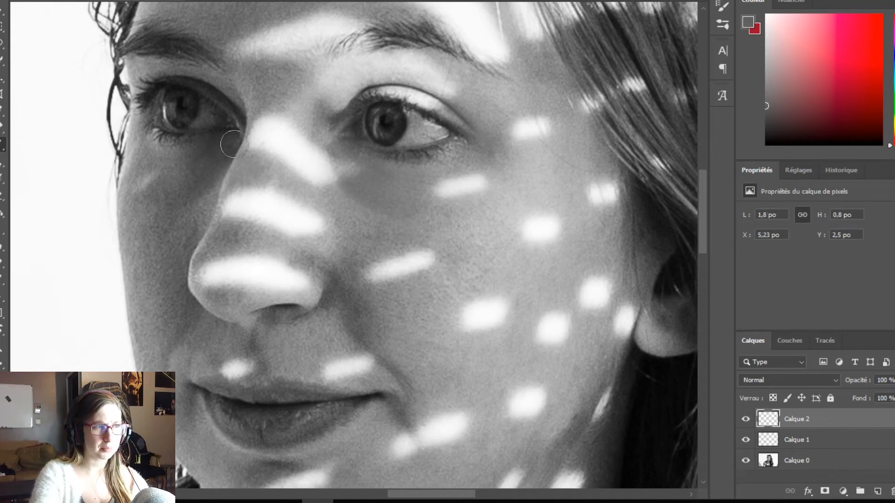
{"action": "scroll", "coordinate": [416, 392], "scroll_direction": "down", "scroll_amount": 2}
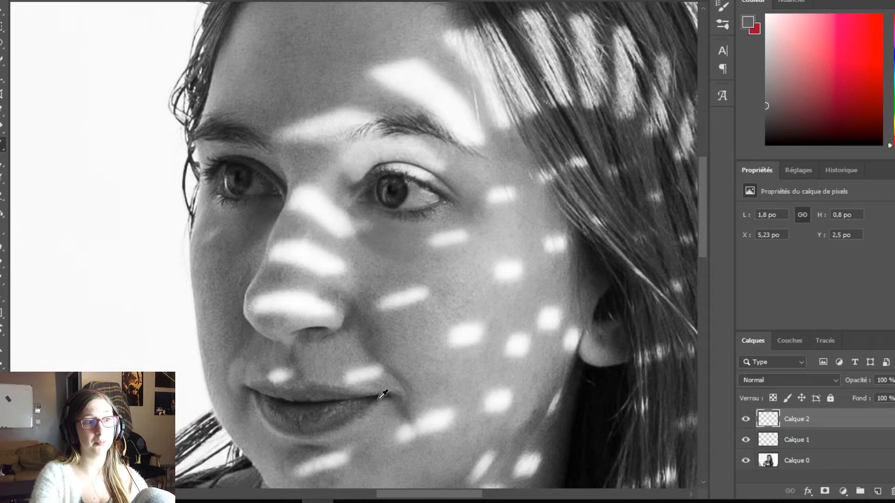
Set the Clone Stamp to a soft 40 px tip with 1% hardness for the under-eye area.
{"action": "scroll", "coordinate": [303, 382], "scroll_direction": "up", "scroll_amount": 3}
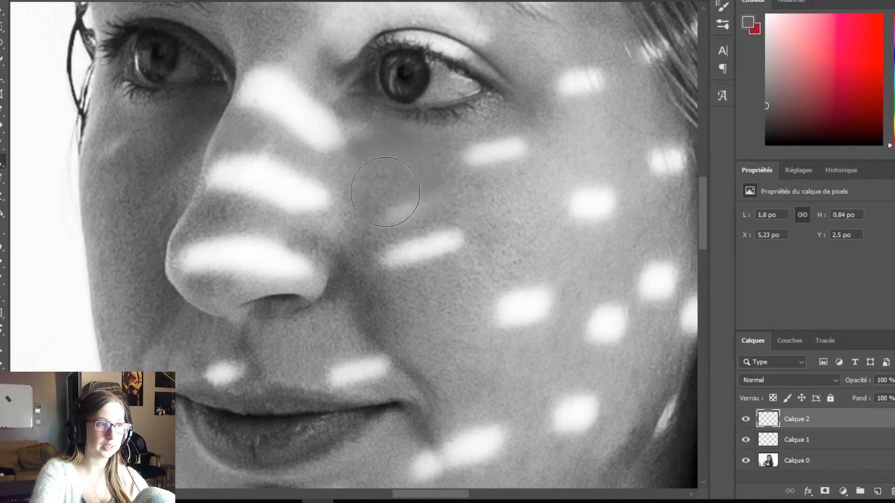
{"action": "right_click", "coordinate": [392, 193]}
{"action": "left_click", "coordinate": [3, 144]}
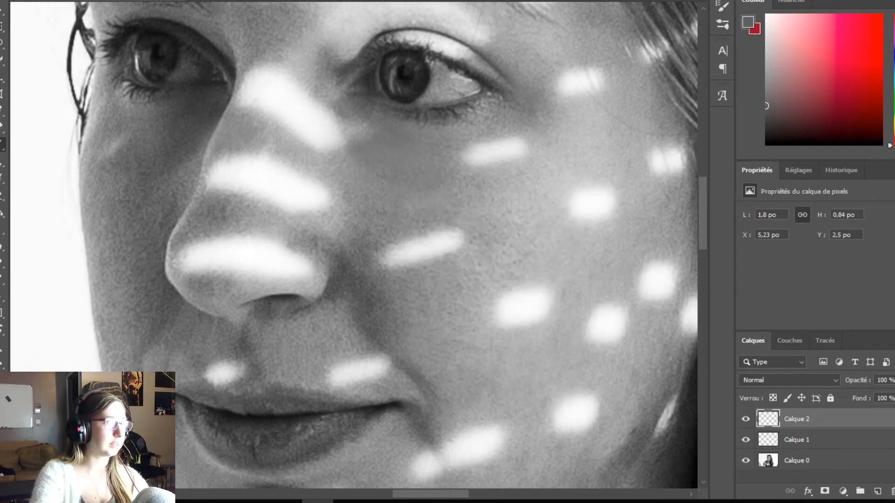
{"action": "left_click", "coordinate": [1, 163]}
{"action": "left_click_drag", "start_coordinate": [378, 197], "coordinate": [355, 194]}
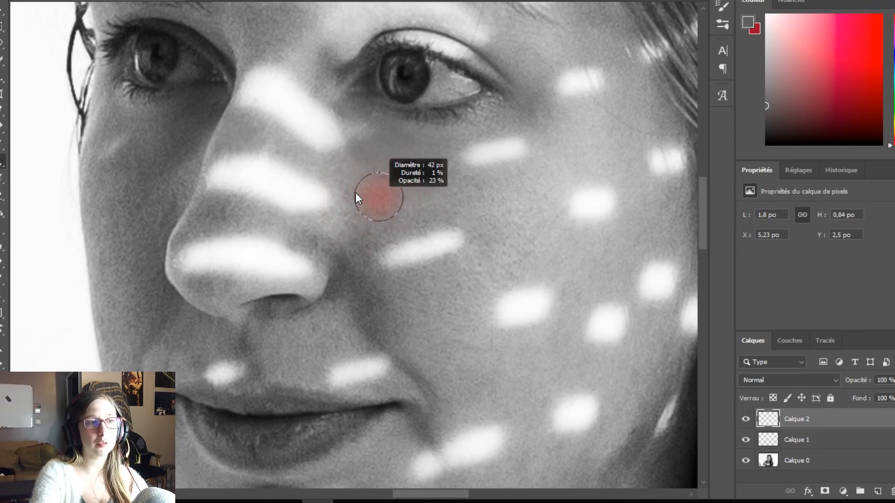
{"action": "right_click", "coordinate": [426, 198]}
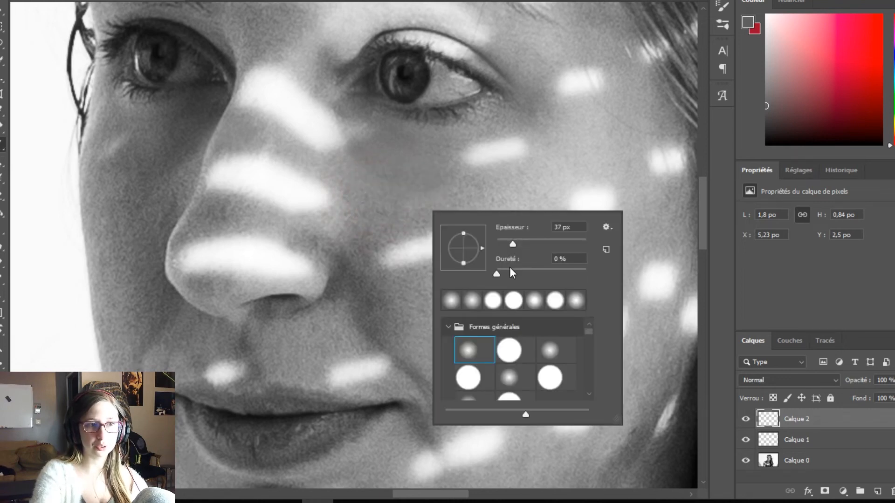
{"action": "left_click", "coordinate": [7, 150]}
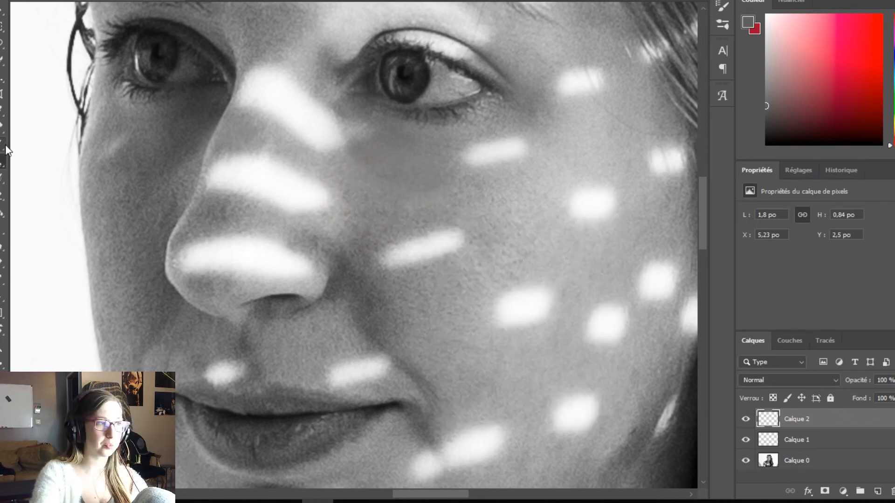
{"action": "right_click", "coordinate": [363, 199]}
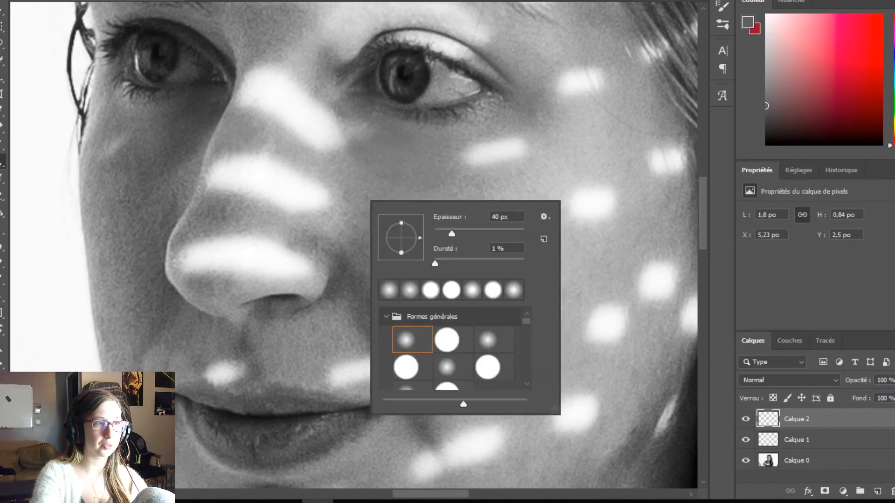
{"action": "key", "text": "Return"}
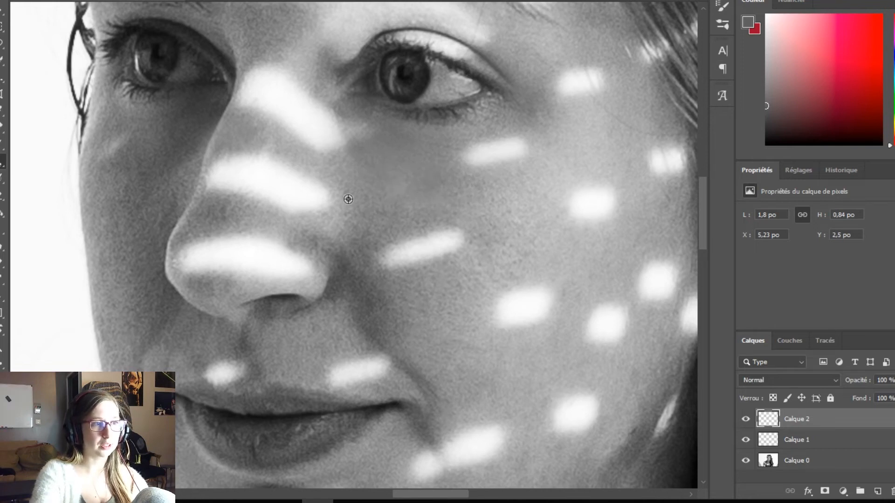
Clone nearby cheek texture over the smooth painted area under the near eye and beside the nose bridge.
{"action": "scroll", "coordinate": [455, 215], "scroll_direction": "down", "scroll_amount": 3}
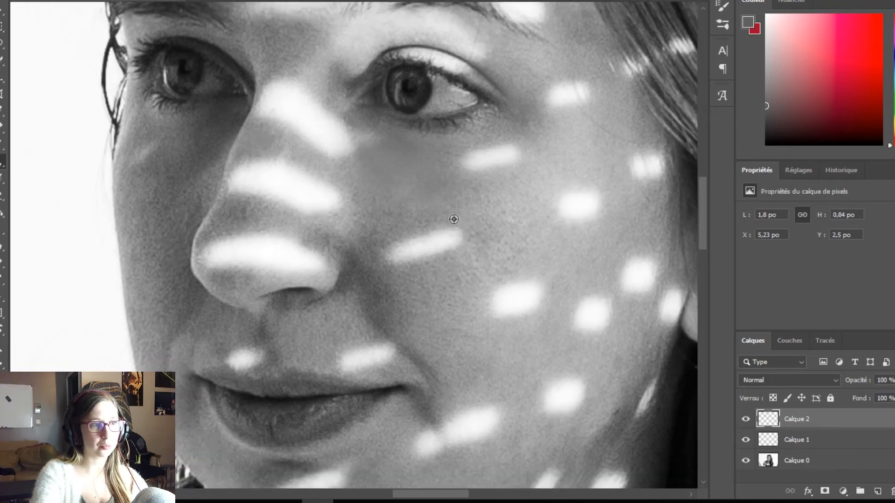
{"action": "scroll", "coordinate": [457, 191], "scroll_direction": "up", "scroll_amount": 2}
{"action": "scroll", "coordinate": [459, 184], "scroll_direction": "up", "scroll_amount": 2}
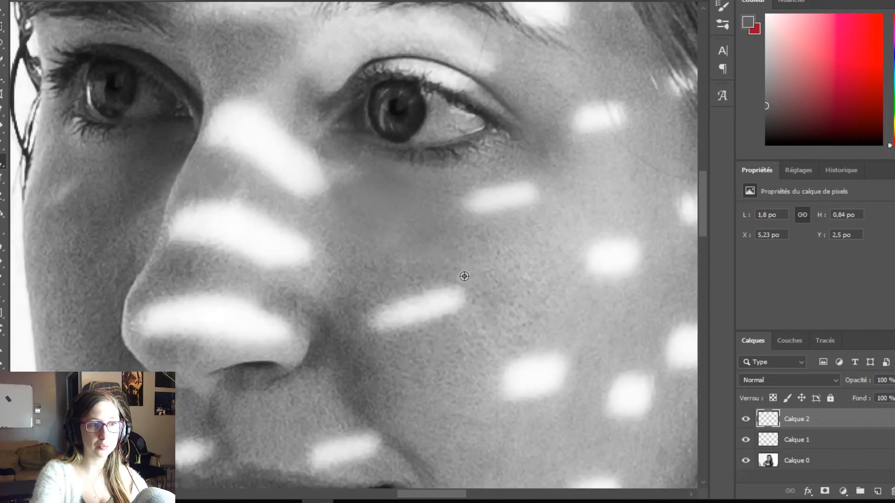
{"action": "left_click", "coordinate": [515, 279], "text": "alt"}
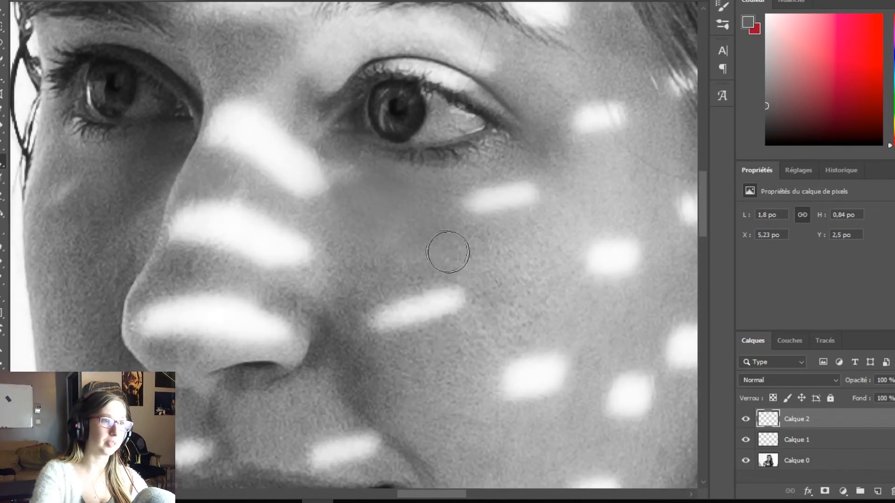
{"action": "left_click", "coordinate": [411, 255]}
{"action": "key", "text": "ctrl+z"}
{"action": "left_click_drag", "start_coordinate": [332, 227], "coordinate": [319, 222]}
{"action": "left_click", "coordinate": [338, 208]}
{"action": "left_click", "coordinate": [368, 240], "text": "alt"}
{"action": "left_click", "coordinate": [349, 192]}
{"action": "left_click", "coordinate": [334, 226], "text": "alt"}
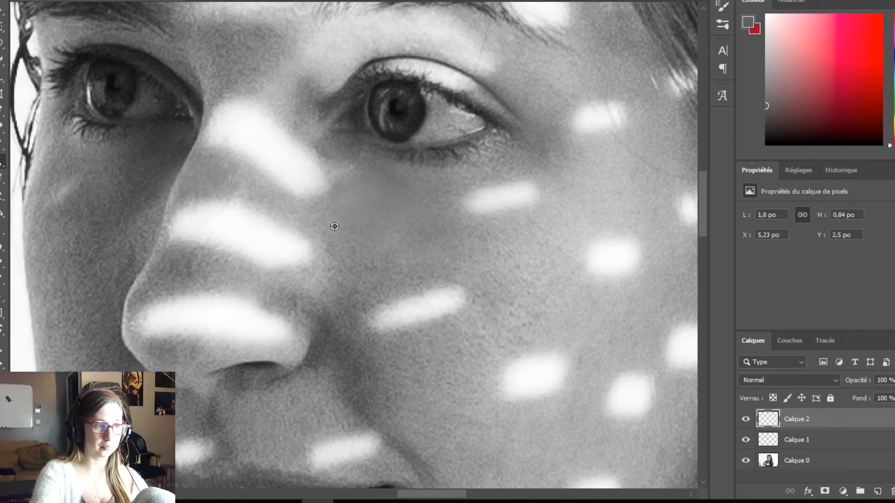
Blend the upper cheek with sampled skin texture above the light stripe beside the nose.
{"action": "scroll", "coordinate": [555, 301], "scroll_direction": "down", "scroll_amount": 3}
{"action": "scroll", "coordinate": [573, 303], "scroll_direction": "up", "scroll_amount": 1}
{"action": "mouse_move", "coordinate": [453, 259]}
{"action": "left_mouse_down"}
{"action": "mouse_move", "coordinate": [467, 264]}
{"action": "mouse_move", "coordinate": [408, 267]}
{"action": "left_mouse_up"}
{"action": "left_click", "coordinate": [441, 335], "text": "alt"}
Switch to the Brush and paint sampled cheek tone over the smile crease running from the nose to the mouth corner.
{"action": "scroll", "coordinate": [535, 386], "scroll_direction": "down", "scroll_amount": 3}
{"action": "scroll", "coordinate": [534, 386], "scroll_direction": "up", "scroll_amount": 3}
{"action": "key", "text": "b"}
{"action": "left_click", "coordinate": [467, 219], "text": "alt"}
{"action": "left_click_drag", "start_coordinate": [471, 219], "coordinate": [459, 217]}
{"action": "mouse_move", "coordinate": [432, 186]}
{"action": "left_mouse_down"}
{"action": "mouse_move", "coordinate": [463, 204]}
{"action": "mouse_move", "coordinate": [474, 192]}
{"action": "mouse_move", "coordinate": [342, 239]}
{"action": "left_mouse_up"}
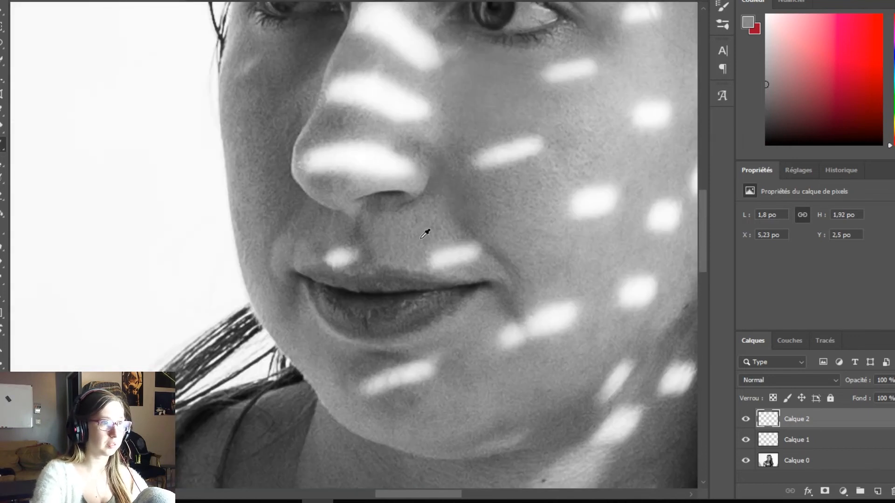
Compare the whole portrait with and without the Calque 2 skin retouching.
{"action": "scroll", "coordinate": [427, 232], "scroll_direction": "down", "scroll_amount": 5}
{"action": "key", "text": "ctrl+plus"}
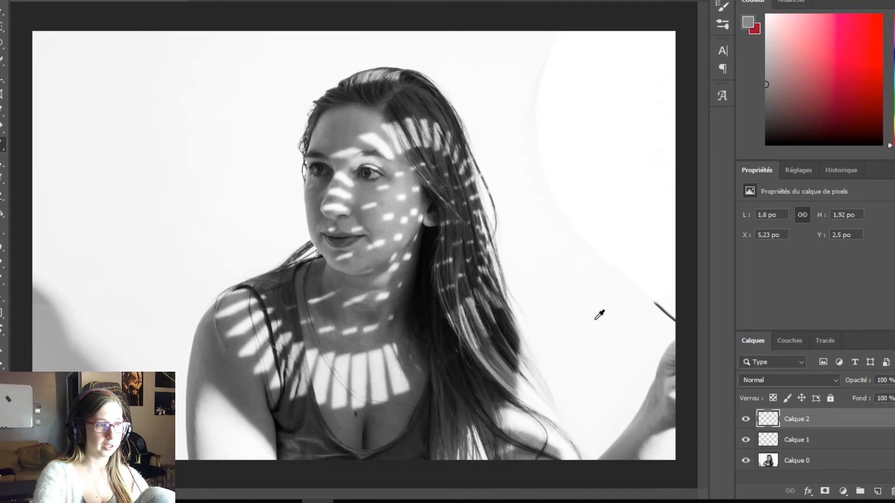
{"action": "left_click", "coordinate": [746, 419]}
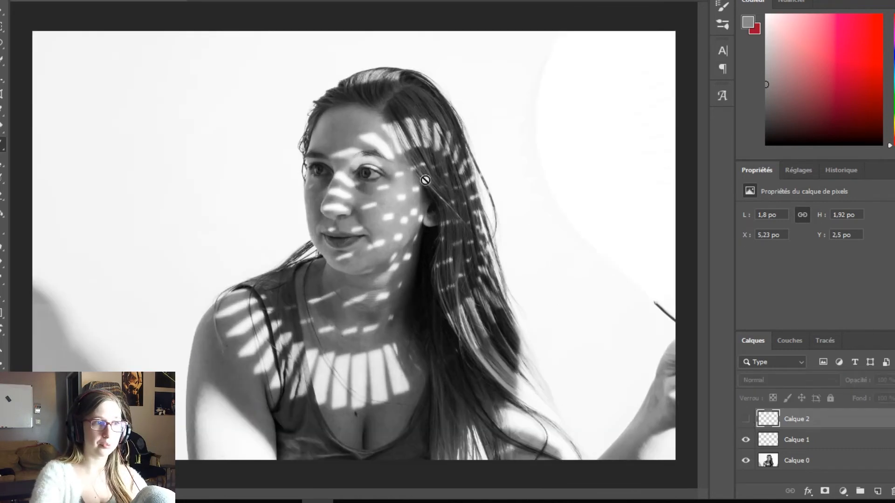
{"action": "left_click", "coordinate": [745, 419]}
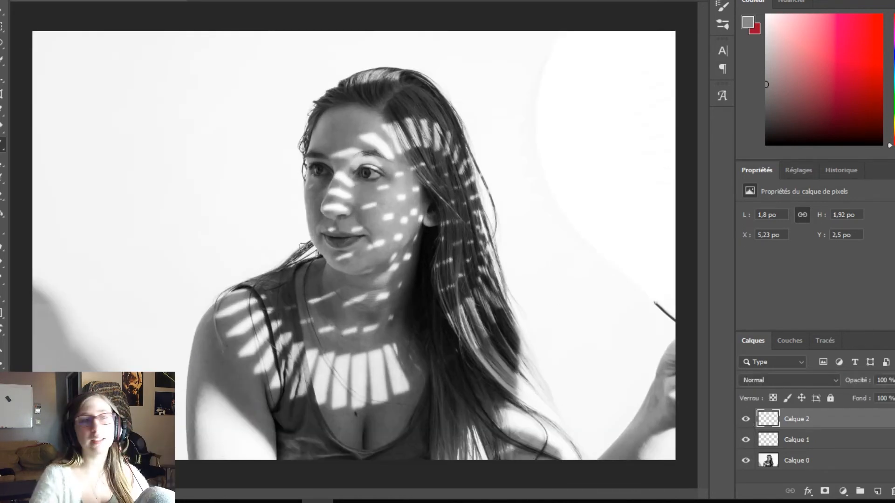
Add a layer mask to Calque 2.
{"action": "scroll", "coordinate": [323, 163], "scroll_direction": "up", "scroll_amount": 5}
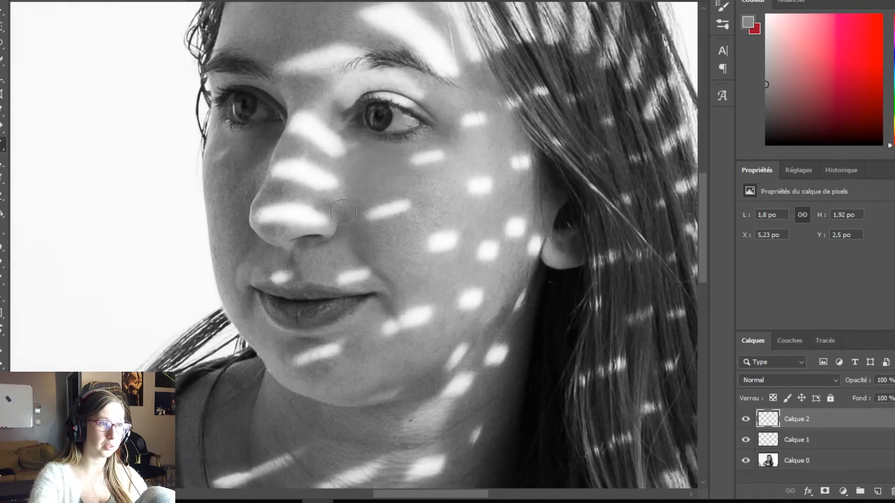
{"action": "left_click", "coordinate": [333, 207], "text": "alt"}
{"action": "left_click", "coordinate": [825, 491]}
{"action": "key", "text": "ctrl+plus"}
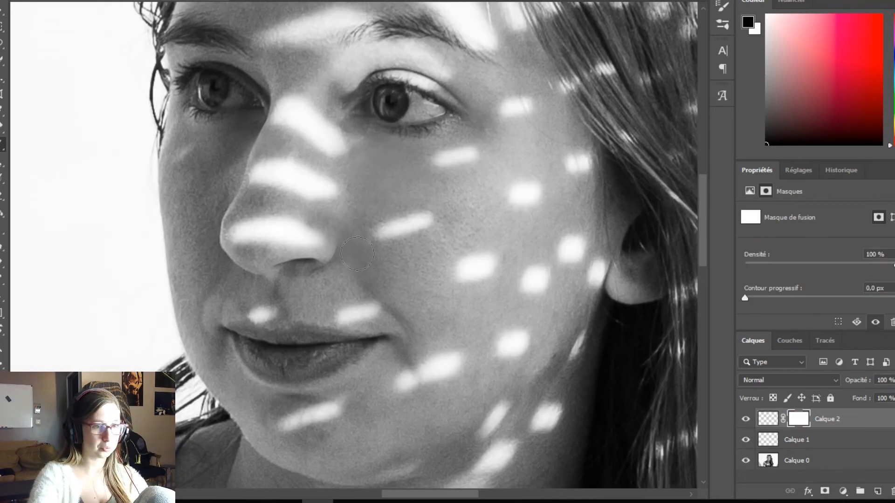
{"action": "key", "text": "ctrl+0"}
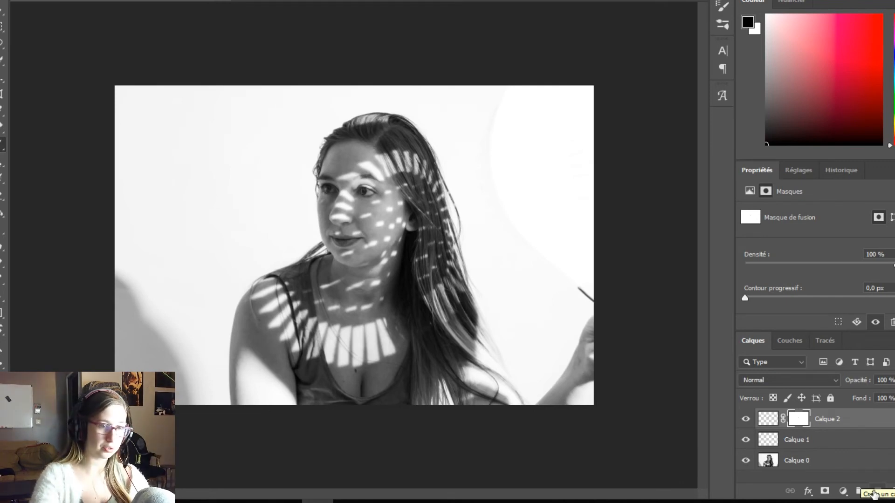
Add a new layer and brush sampled near-white wall tone over the grey shadow behind the shoulder.
{"action": "left_click", "coordinate": [874, 492]}
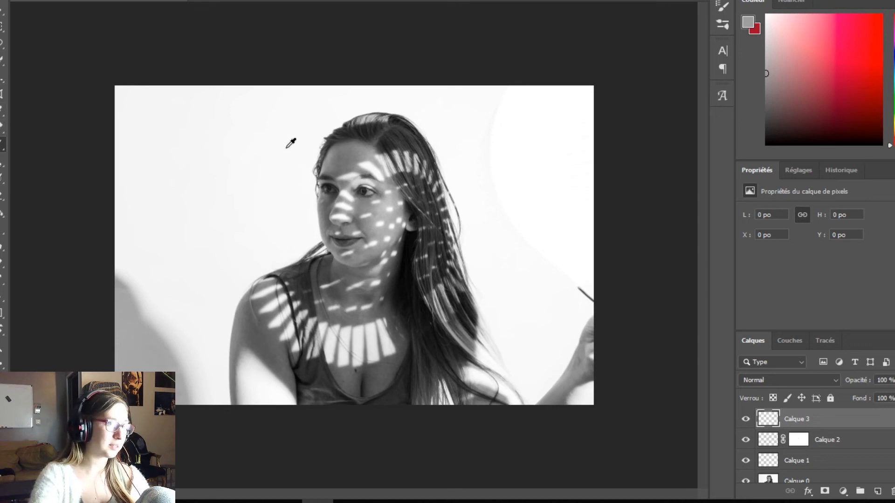
{"action": "left_click", "coordinate": [164, 158], "text": "alt"}
{"action": "left_click_drag", "start_coordinate": [162, 195], "coordinate": [203, 208]}
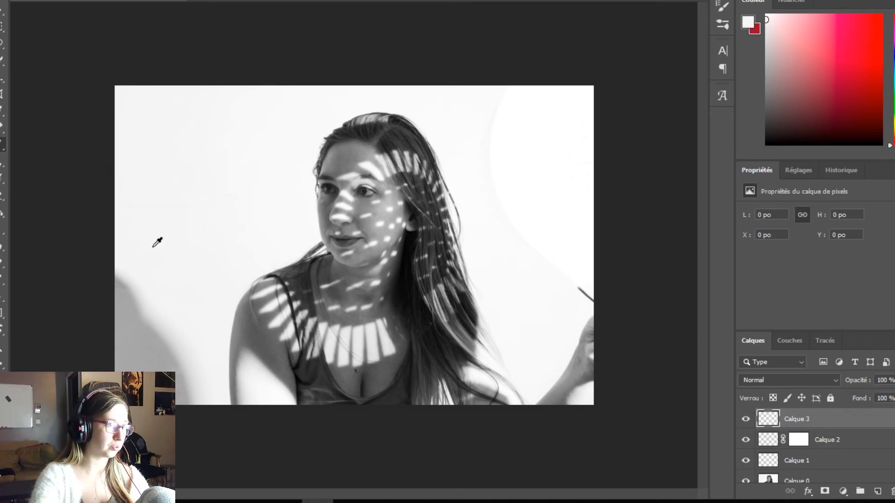
{"action": "mouse_move", "coordinate": [88, 253]}
{"action": "left_mouse_down"}
{"action": "mouse_move", "coordinate": [160, 376]}
{"action": "mouse_move", "coordinate": [178, 446]}
{"action": "mouse_move", "coordinate": [140, 339]}
{"action": "mouse_move", "coordinate": [93, 254]}
{"action": "left_mouse_up"}
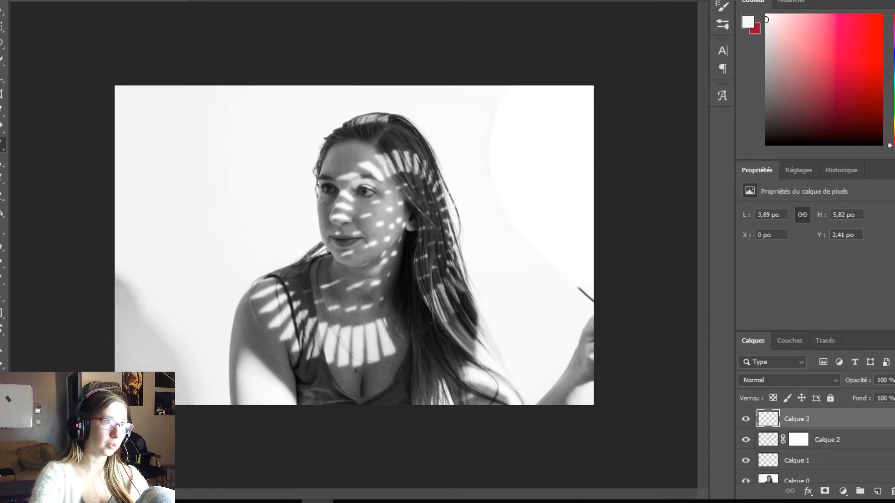
Cover the rest of the wall shadow down to the lower corner with a soft 599 px brush.
{"action": "right_click", "coordinate": [152, 219]}
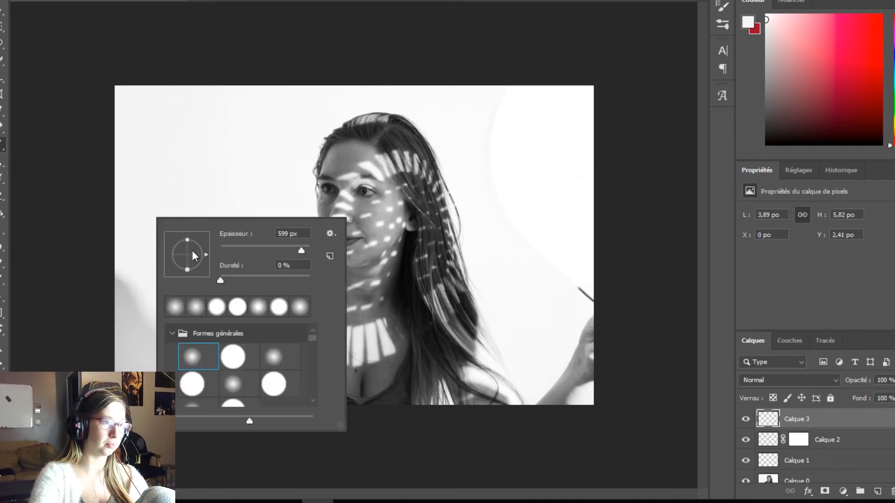
{"action": "key", "text": "Return"}
{"action": "left_click_drag", "start_coordinate": [96, 329], "coordinate": [129, 252]}
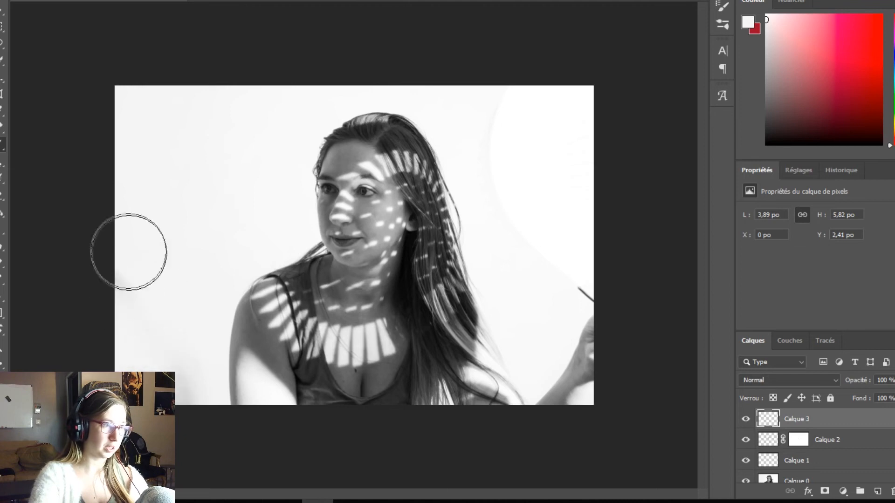
{"action": "left_click_drag", "start_coordinate": [147, 410], "coordinate": [176, 431]}
{"action": "key", "text": "ctrl+z"}
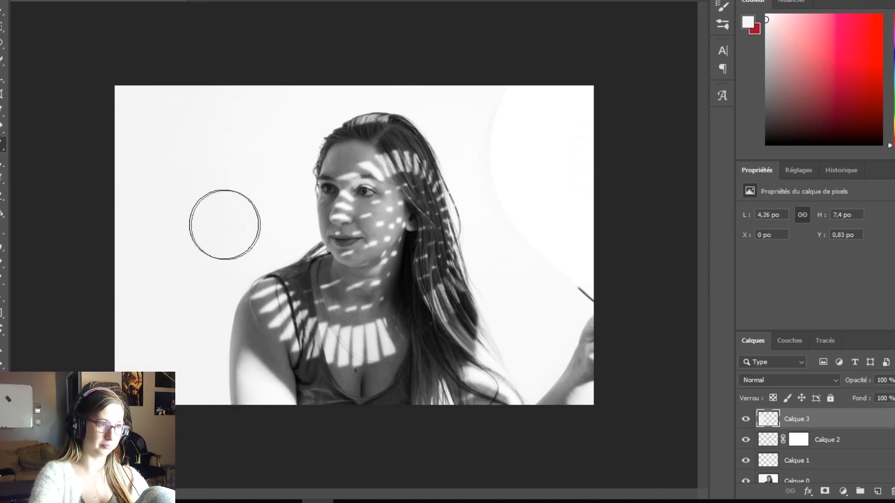
Add a layer mask to Calque 3 and compare the arm's edge with and without the layer.
{"action": "left_click", "coordinate": [824, 491]}
{"action": "scroll", "coordinate": [244, 328], "scroll_direction": "up", "scroll_amount": 3}
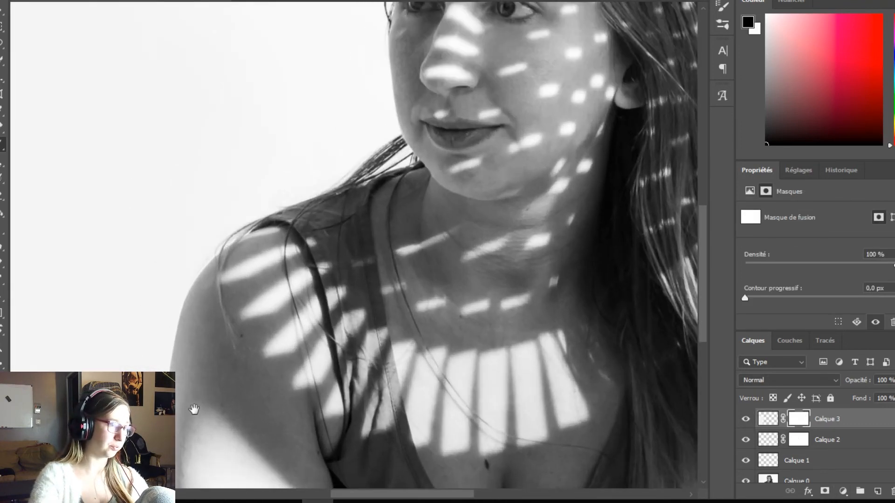
{"action": "left_click_drag", "start_coordinate": [194, 409], "coordinate": [252, 302]}
{"action": "left_click", "coordinate": [744, 421]}
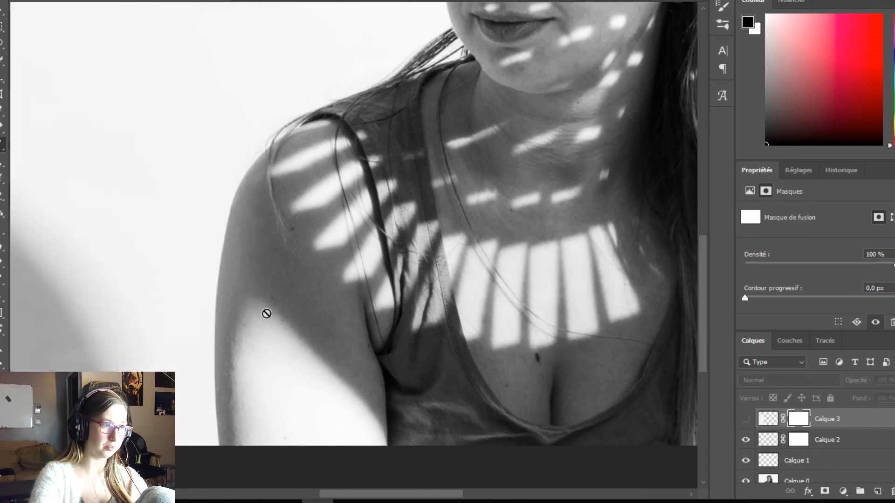
{"action": "left_click", "coordinate": [746, 419]}
Raise the brush hardness to 91% and mask the wall paint off the arm and shoulder.
{"action": "right_click", "coordinate": [220, 287]}
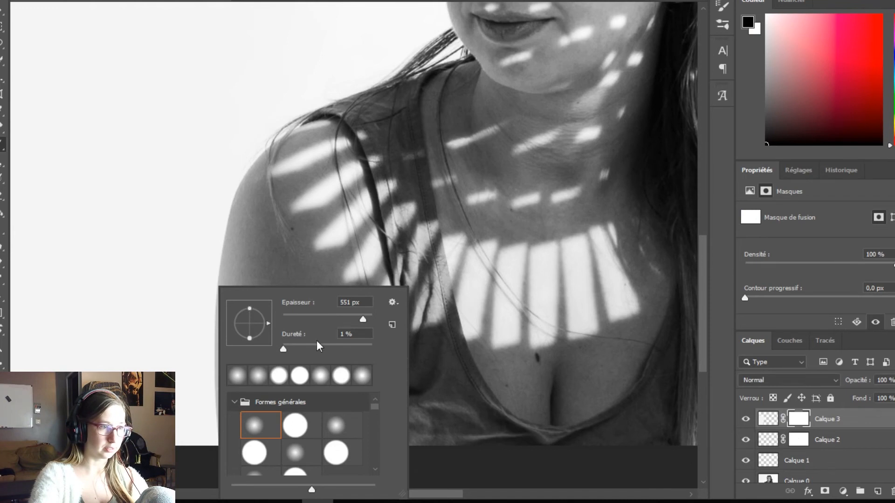
{"action": "left_click_drag", "start_coordinate": [362, 345], "coordinate": [364, 346]}
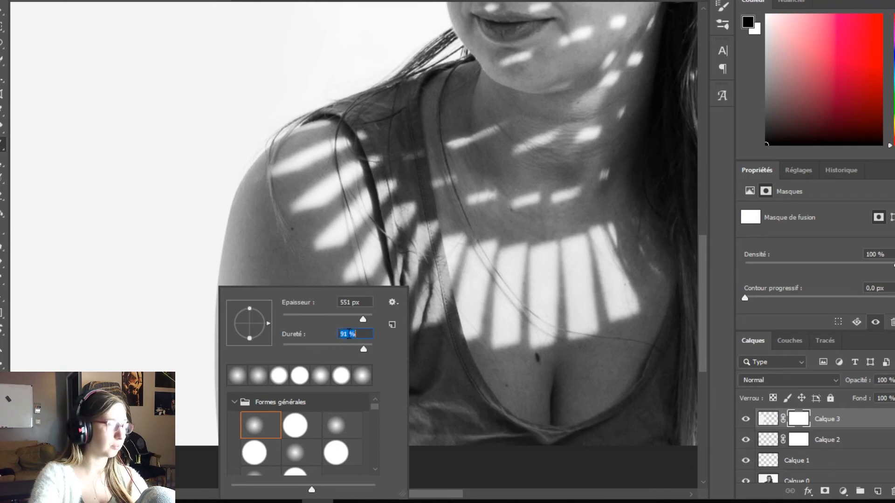
{"action": "key", "text": "Return"}
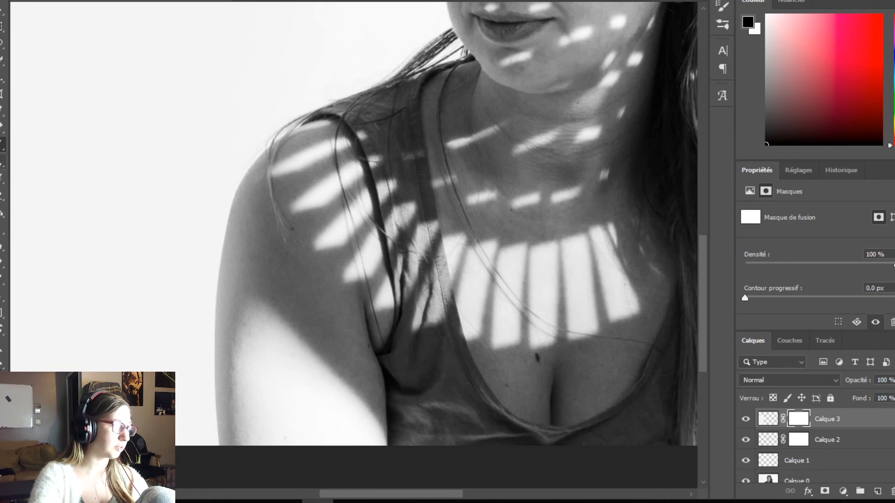
{"action": "left_click_drag", "start_coordinate": [359, 304], "coordinate": [272, 320]}
{"action": "mouse_move", "coordinate": [279, 232]}
{"action": "left_mouse_down"}
{"action": "mouse_move", "coordinate": [274, 201]}
{"action": "mouse_move", "coordinate": [263, 260]}
{"action": "mouse_move", "coordinate": [269, 216]}
{"action": "left_mouse_up"}
{"action": "mouse_move", "coordinate": [284, 186]}
{"action": "left_mouse_down"}
{"action": "mouse_move", "coordinate": [298, 154]}
{"action": "mouse_move", "coordinate": [275, 167]}
{"action": "mouse_move", "coordinate": [260, 236]}
{"action": "mouse_move", "coordinate": [248, 390]}
{"action": "mouse_move", "coordinate": [282, 265]}
{"action": "left_mouse_up"}
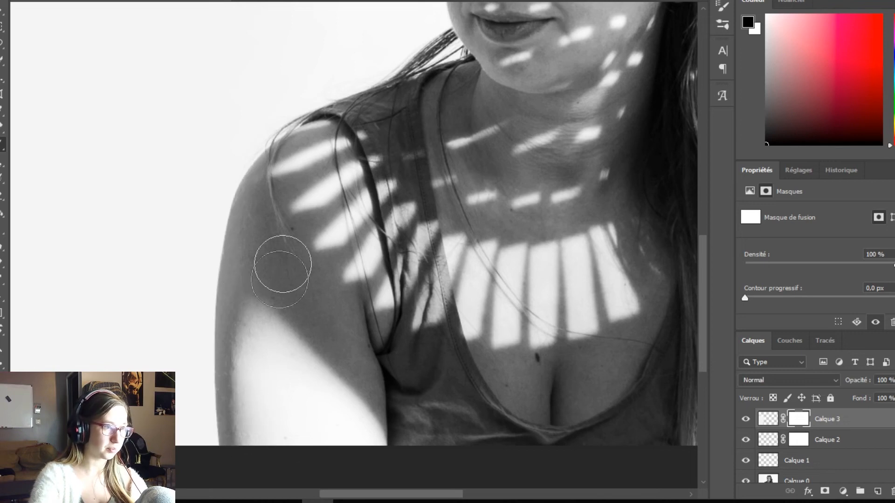
Paint sampled wall tone on Calque 3 over the bright circle, the strainer handle and the hand, and even out the opposite wall.
{"action": "scroll", "coordinate": [281, 265], "scroll_direction": "down", "scroll_amount": 9}
{"action": "scroll", "coordinate": [472, 251], "scroll_direction": "up", "scroll_amount": 2}
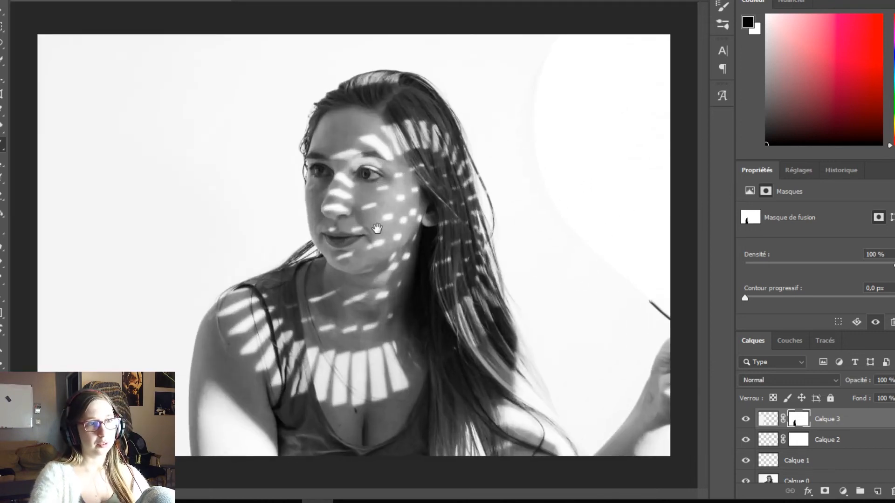
{"action": "left_click", "coordinate": [494, 63]}
{"action": "mouse_move", "coordinate": [647, 350]}
{"action": "left_mouse_down"}
{"action": "mouse_move", "coordinate": [685, 361]}
{"action": "mouse_move", "coordinate": [669, 429]}
{"action": "mouse_move", "coordinate": [619, 438]}
{"action": "mouse_move", "coordinate": [643, 423]}
{"action": "mouse_move", "coordinate": [649, 400]}
{"action": "left_mouse_up"}
{"action": "left_click", "coordinate": [768, 418]}
{"action": "mouse_move", "coordinate": [659, 203]}
{"action": "left_mouse_down"}
{"action": "mouse_move", "coordinate": [579, 70]}
{"action": "mouse_move", "coordinate": [480, 30]}
{"action": "mouse_move", "coordinate": [499, 40]}
{"action": "mouse_move", "coordinate": [634, 336]}
{"action": "left_mouse_up"}
{"action": "left_click", "coordinate": [126, 172], "text": "alt"}
{"action": "left_click_drag", "start_coordinate": [126, 172], "coordinate": [169, 181]}
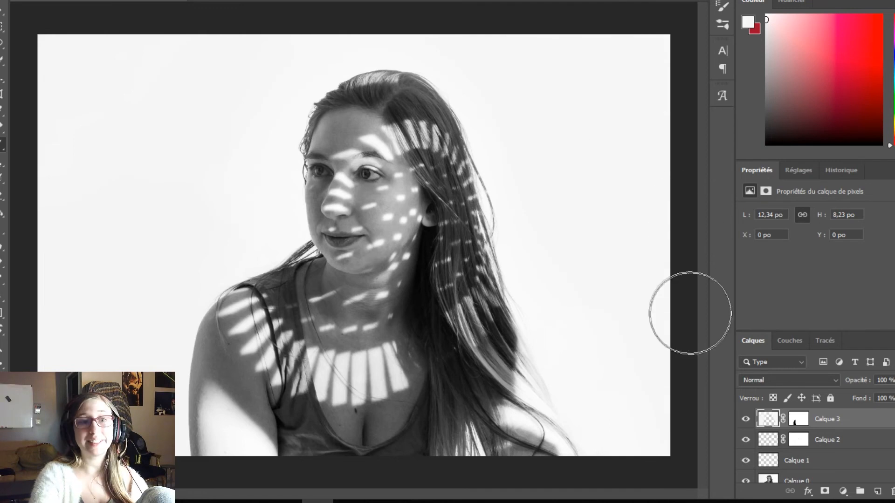
Adjust the brush and mask the wall paint off the head, face and long hair on Calque 3's layer mask.
{"action": "left_click", "coordinate": [798, 419]}
{"action": "right_click", "coordinate": [256, 127]}
{"action": "left_click", "coordinate": [391, 186]}
{"action": "key", "text": "Return"}
{"action": "scroll", "coordinate": [396, 136], "scroll_direction": "up", "scroll_amount": 4}
{"action": "left_click_drag", "start_coordinate": [373, 97], "coordinate": [320, 96]}
{"action": "mouse_move", "coordinate": [287, 122]}
{"action": "left_mouse_down"}
{"action": "mouse_move", "coordinate": [425, 80]}
{"action": "mouse_move", "coordinate": [463, 124]}
{"action": "mouse_move", "coordinate": [467, 269]}
{"action": "mouse_move", "coordinate": [522, 373]}
{"action": "mouse_move", "coordinate": [488, 442]}
{"action": "left_mouse_up"}
{"action": "left_click_drag", "start_coordinate": [310, 269], "coordinate": [203, 45]}
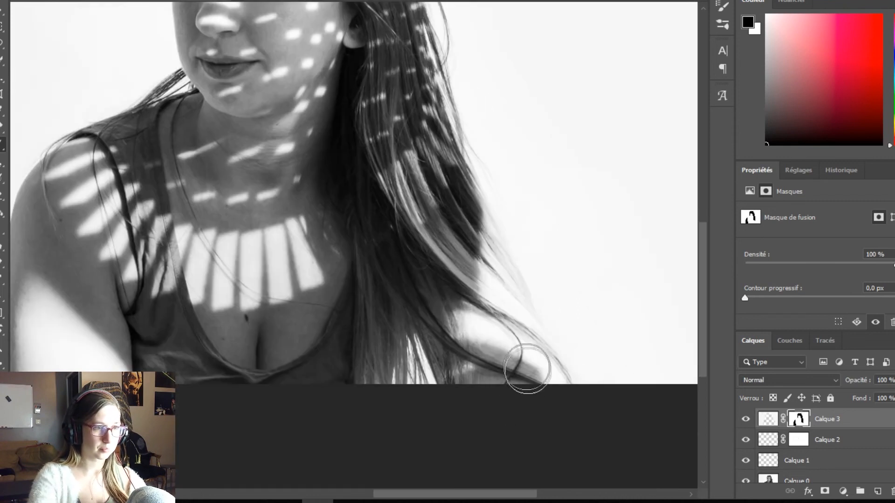
Finish masking the wall paint off the hair strands and face edge on Calque 3, and add Calque 4 above it.
{"action": "left_click_drag", "start_coordinate": [410, 145], "coordinate": [390, 340]}
{"action": "scroll", "coordinate": [400, 186], "scroll_direction": "up", "scroll_amount": 4}
{"action": "left_click_drag", "start_coordinate": [343, 158], "coordinate": [298, 158]}
{"action": "left_click_drag", "start_coordinate": [374, 119], "coordinate": [428, 259]}
{"action": "scroll", "coordinate": [404, 305], "scroll_direction": "down", "scroll_amount": 4}
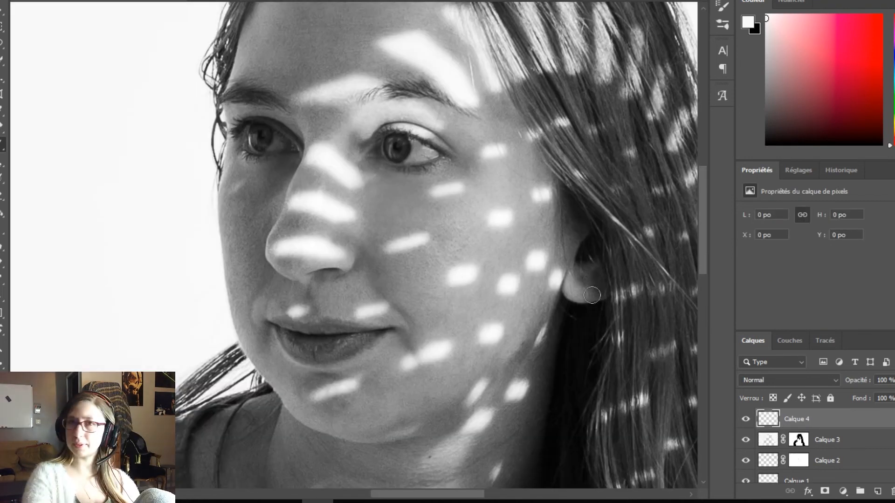
{"action": "scroll", "coordinate": [400, 382], "scroll_direction": "down", "scroll_amount": 3}
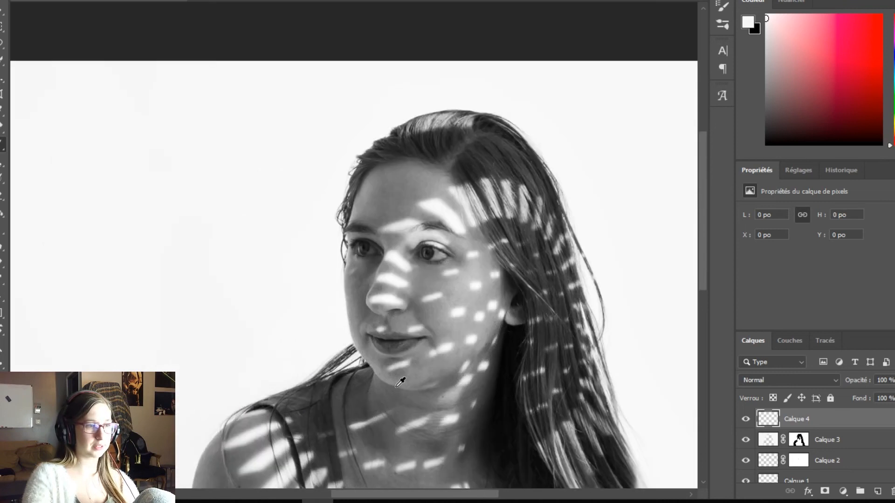
{"action": "scroll", "coordinate": [508, 400], "scroll_direction": "up", "scroll_amount": 2}
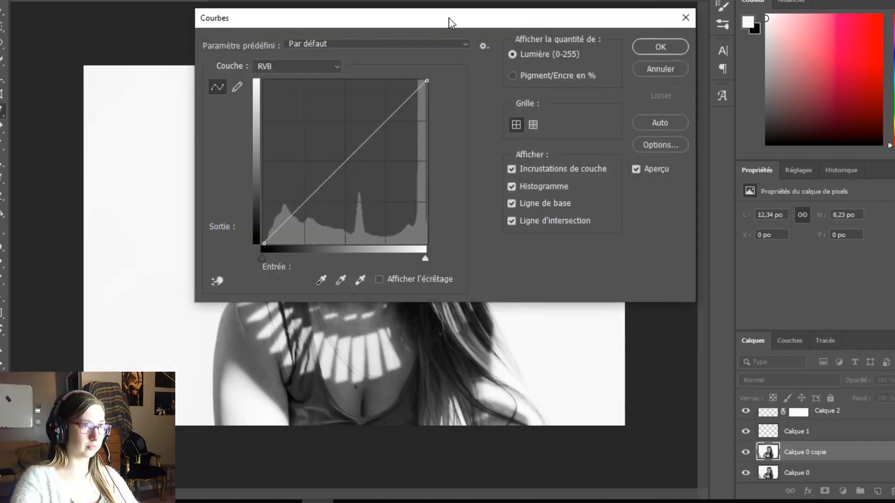
Apply Curves to Calque 0 copie, moving the white point to input 240 and shifting the black point slightly inward.
{"action": "left_click_drag", "start_coordinate": [449, 24], "coordinate": [785, 45]}
{"action": "left_click_drag", "start_coordinate": [762, 101], "coordinate": [749, 100]}
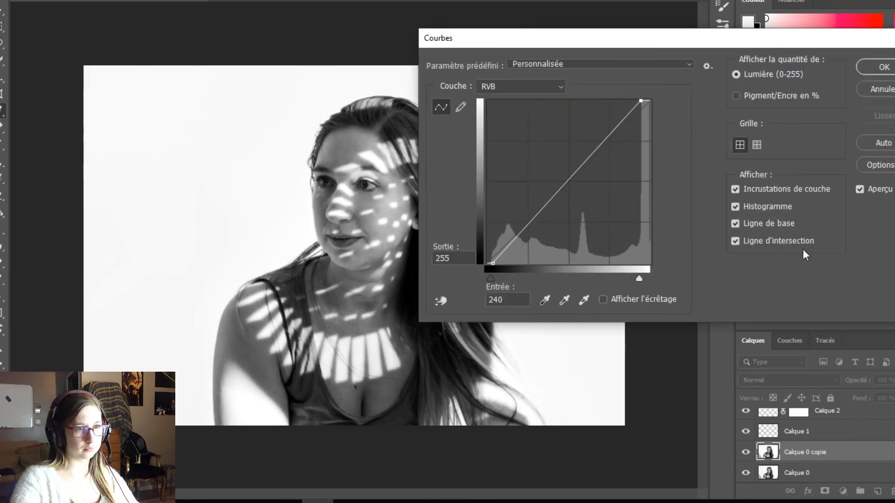
{"action": "key", "text": "Return"}
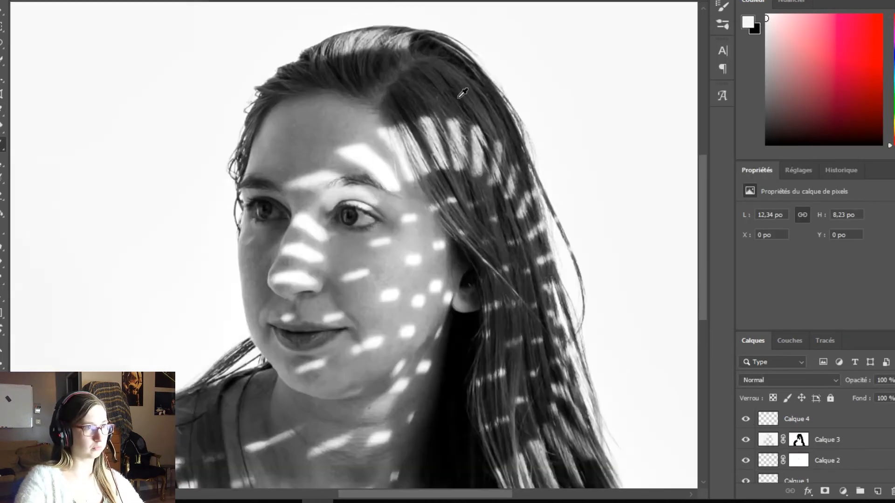
Set Calque 4 to 16% opacity and paint small white reflections in the eyes with a fine brush.
{"action": "scroll", "coordinate": [338, 200], "scroll_direction": "up", "scroll_amount": 4}
{"action": "left_click_drag", "start_coordinate": [280, 313], "coordinate": [286, 250]}
{"action": "left_click", "coordinate": [790, 416]}
{"action": "right_click", "coordinate": [373, 173], "text": "alt"}
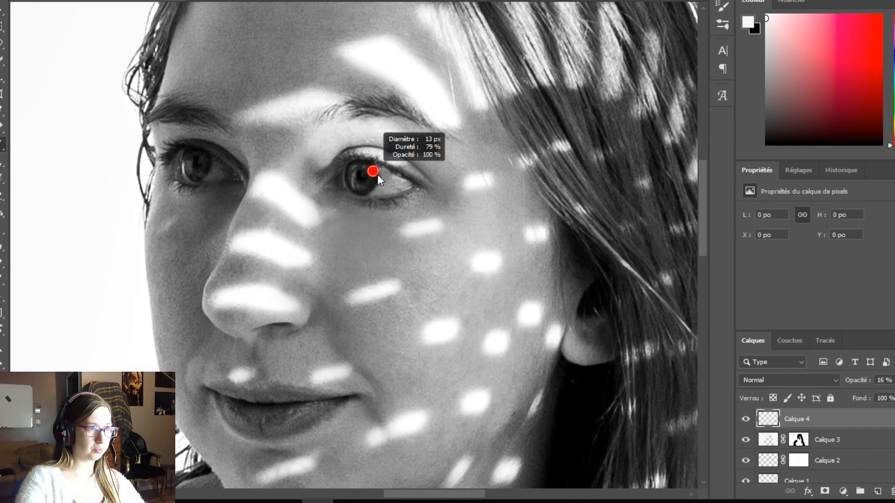
{"action": "scroll", "coordinate": [373, 174], "scroll_direction": "up", "scroll_amount": 3}
{"action": "scroll", "coordinate": [332, 169], "scroll_direction": "up", "scroll_amount": 2}
{"action": "left_click_drag", "start_coordinate": [338, 173], "coordinate": [348, 222]}
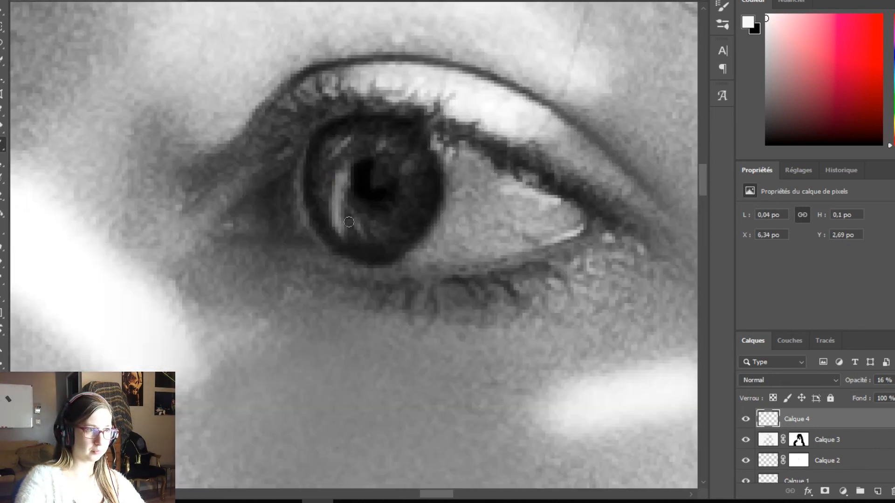
{"action": "left_click", "coordinate": [406, 167]}
{"action": "key", "text": "bracketleft"}
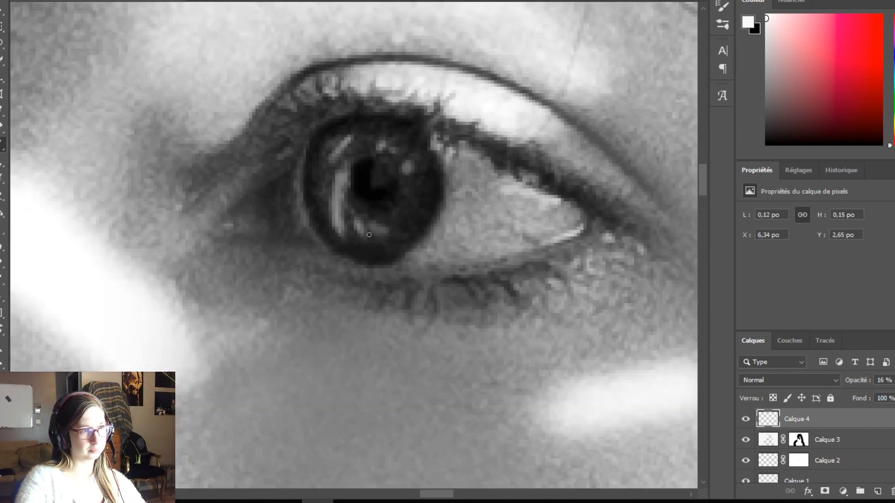
{"action": "right_click", "coordinate": [260, 236], "text": "alt"}
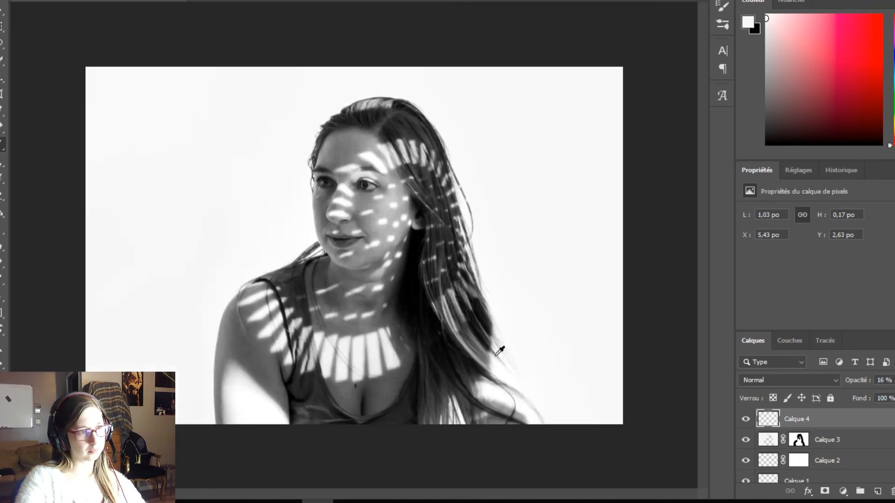
Add Calque 5 above Calque 4 and retouch the cracks and lines on the lower lip.
{"action": "scroll", "coordinate": [310, 220], "scroll_direction": "up", "scroll_amount": 6}
{"action": "scroll", "coordinate": [419, 233], "scroll_direction": "down", "scroll_amount": 5}
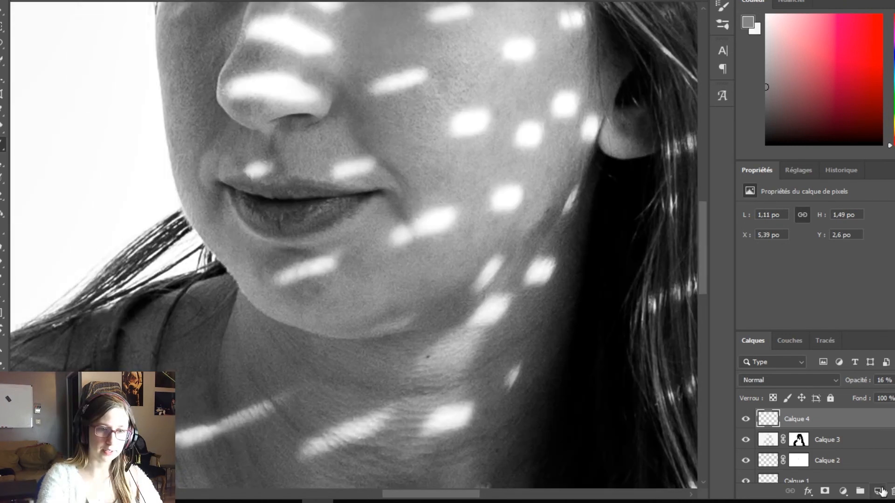
{"action": "left_click", "coordinate": [879, 490]}
{"action": "scroll", "coordinate": [226, 139], "scroll_direction": "up", "scroll_amount": 1}
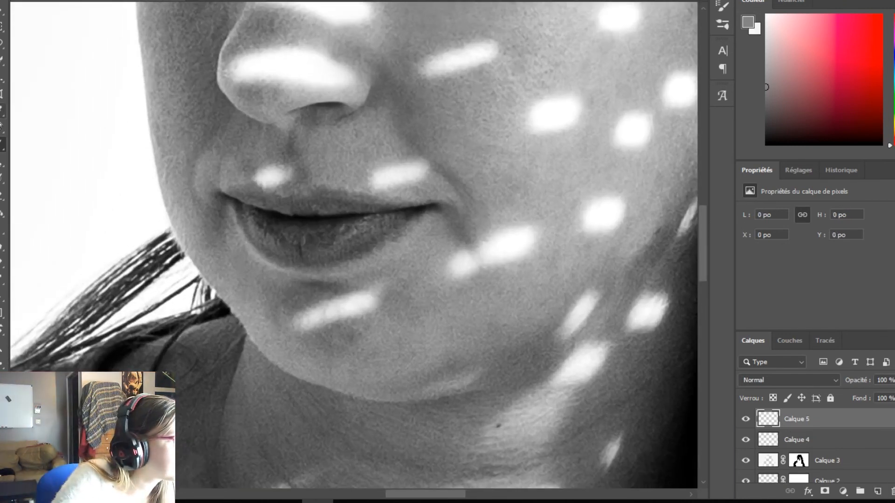
{"action": "left_click", "coordinate": [357, 235]}
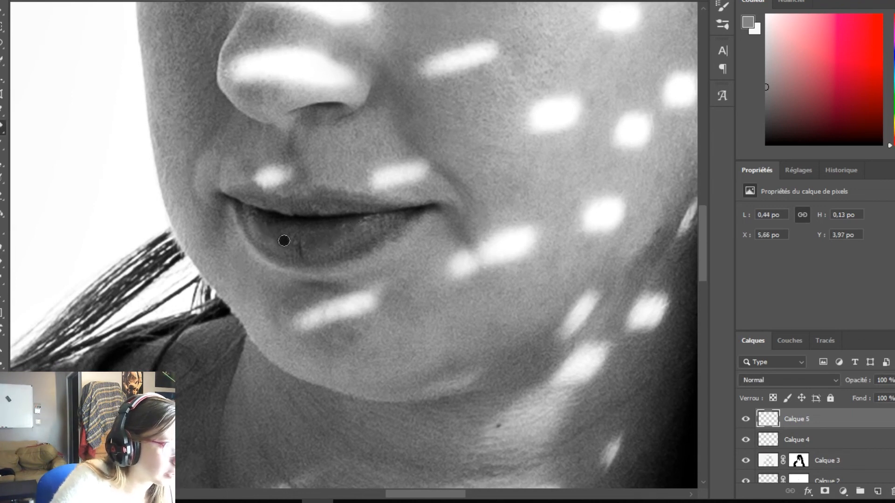
{"action": "scroll", "coordinate": [418, 268], "scroll_direction": "down", "scroll_amount": 3}
{"action": "key", "text": "s"}
{"action": "scroll", "coordinate": [406, 286], "scroll_direction": "up", "scroll_amount": 3}
{"action": "scroll", "coordinate": [392, 287], "scroll_direction": "down", "scroll_amount": 3}
{"action": "key", "text": "ctrl+0"}
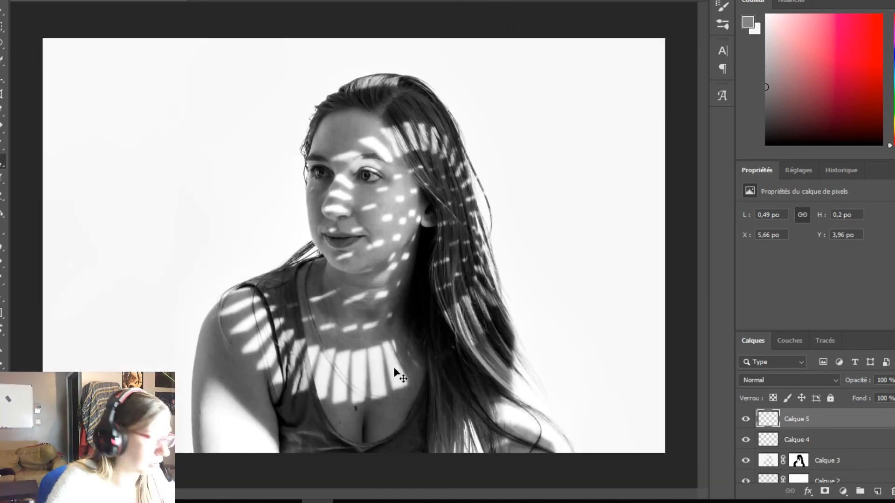
Heal small blemishes on the chest and stray hairs around the head on Calque 5, and toggle Calque 4's visibility to compare.
{"action": "scroll", "coordinate": [436, 377], "scroll_direction": "up", "scroll_amount": 2}
{"action": "key", "text": "j"}
{"action": "scroll", "coordinate": [437, 376], "scroll_direction": "up", "scroll_amount": 1}
{"action": "right_click", "coordinate": [481, 331], "text": "alt"}
{"action": "left_click", "coordinate": [469, 332]}
{"action": "left_click", "coordinate": [437, 360]}
{"action": "mouse_move", "coordinate": [414, 223]}
{"action": "left_mouse_down"}
{"action": "mouse_move", "coordinate": [270, 330]}
{"action": "mouse_move", "coordinate": [419, 484]}
{"action": "left_mouse_up"}
{"action": "left_click_drag", "start_coordinate": [395, 187], "coordinate": [388, 191]}
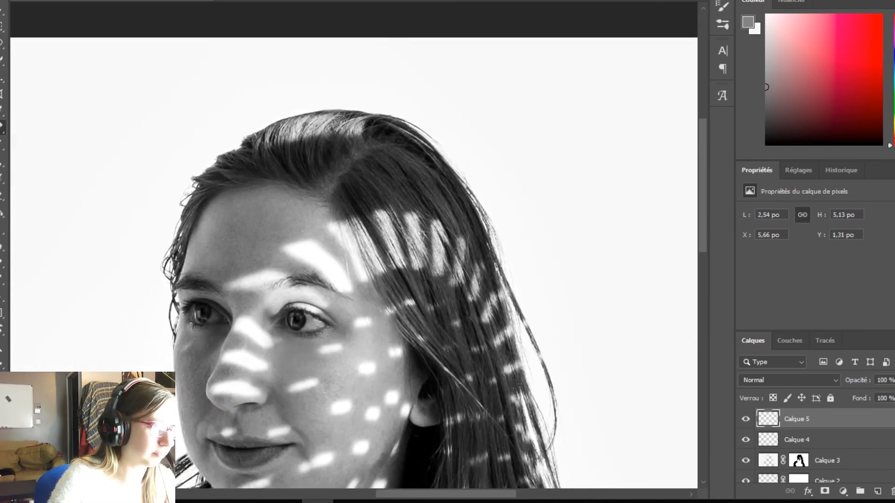
{"action": "scroll", "coordinate": [235, 202], "scroll_direction": "up", "scroll_amount": 1}
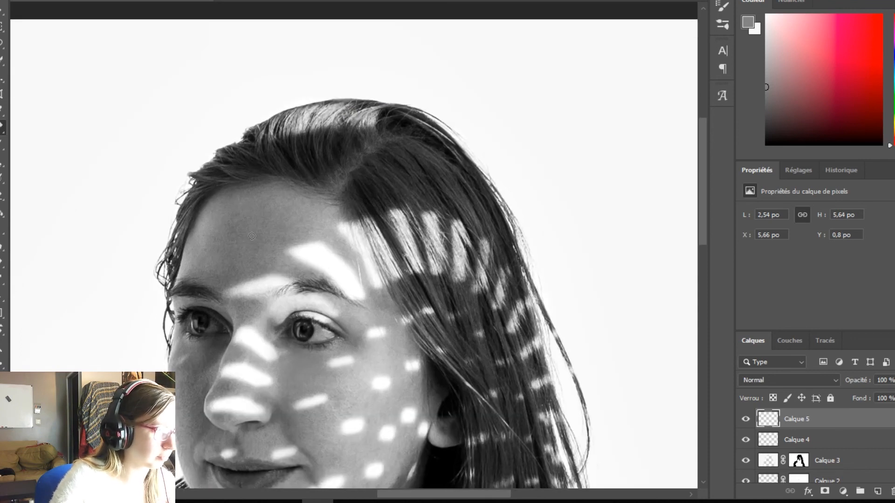
{"action": "scroll", "coordinate": [251, 235], "scroll_direction": "up", "scroll_amount": 1}
{"action": "scroll", "coordinate": [329, 289], "scroll_direction": "down", "scroll_amount": 3}
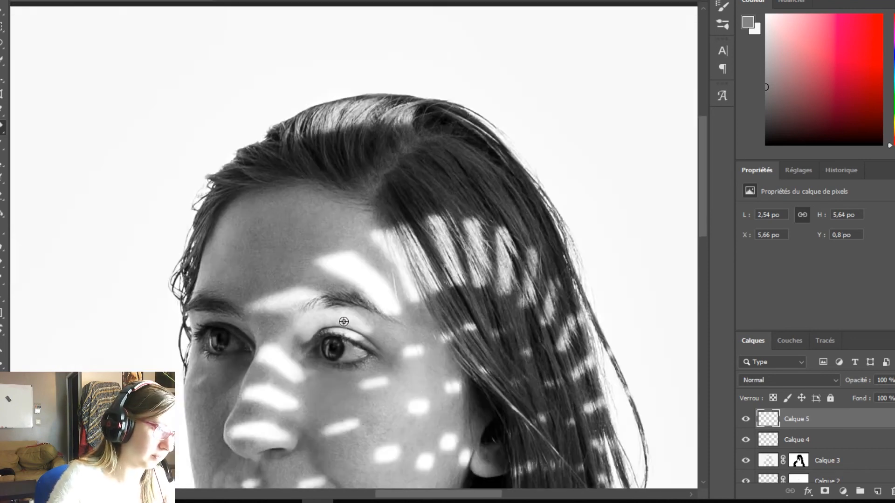
{"action": "left_click", "coordinate": [745, 439]}
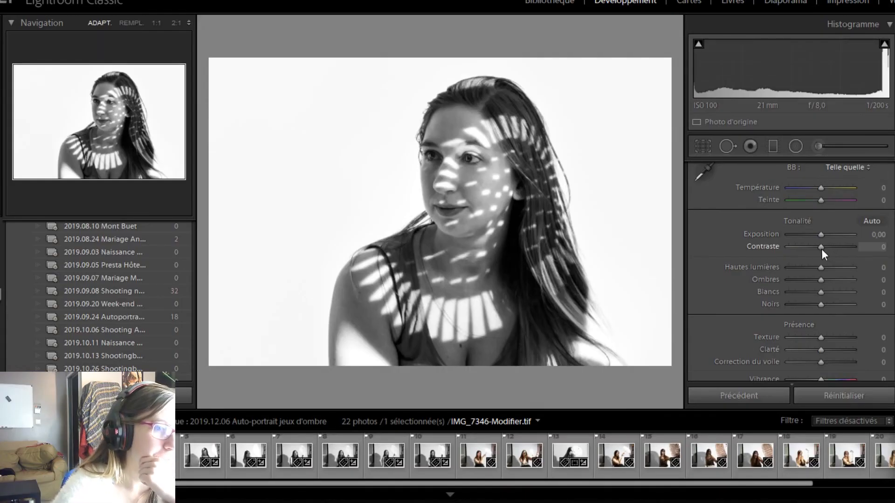
Switch to Lightroom and set IMG_7346-Modifier.tif to contrast +18, highlights +70 and blacks −38.
{"action": "left_click_drag", "start_coordinate": [821, 249], "coordinate": [830, 268]}
{"action": "left_click_drag", "start_coordinate": [821, 304], "coordinate": [814, 304]}
{"action": "left_click_drag", "start_coordinate": [829, 268], "coordinate": [833, 268]}
{"action": "left_click_drag", "start_coordinate": [813, 305], "coordinate": [808, 305]}
{"action": "left_click_drag", "start_coordinate": [832, 268], "coordinate": [840, 268]}
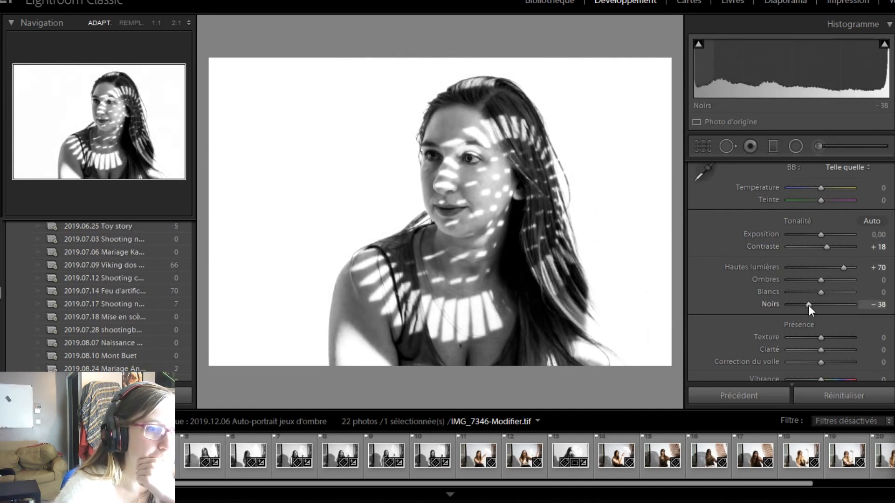